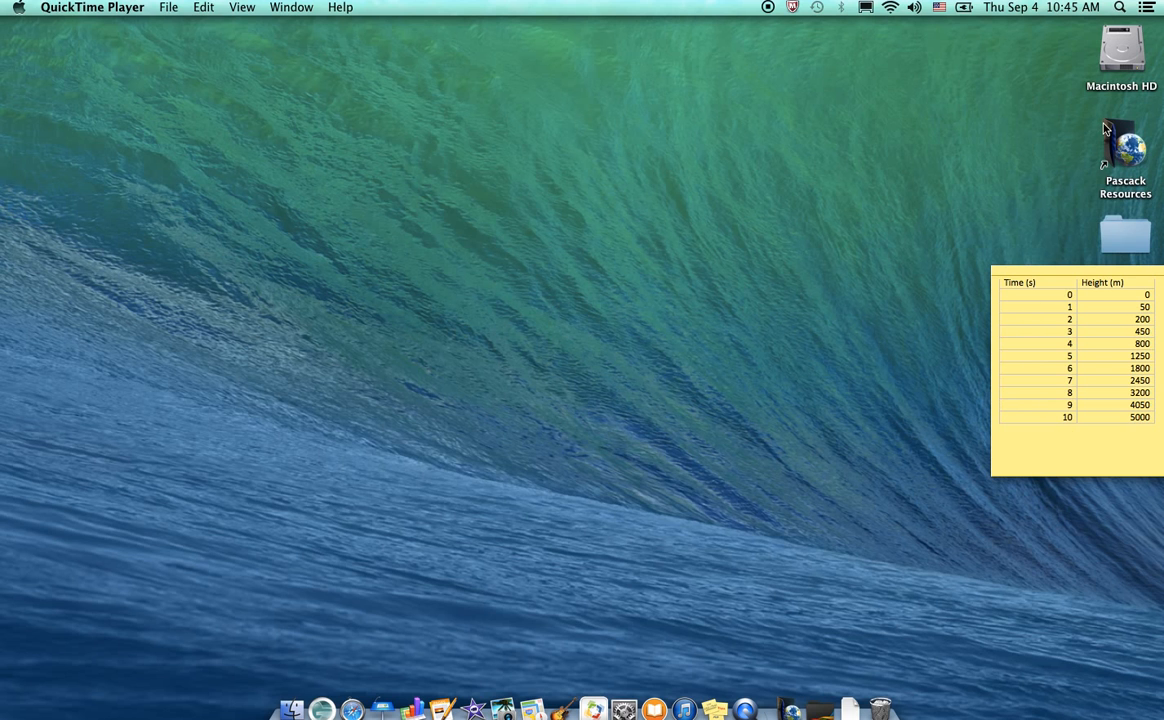
- Search the computer for Excel, launch it and create a blank Excel Workbook
{"action": "left_click", "coordinate": [1120, 7]}
{"action": "type", "text": "qu"}
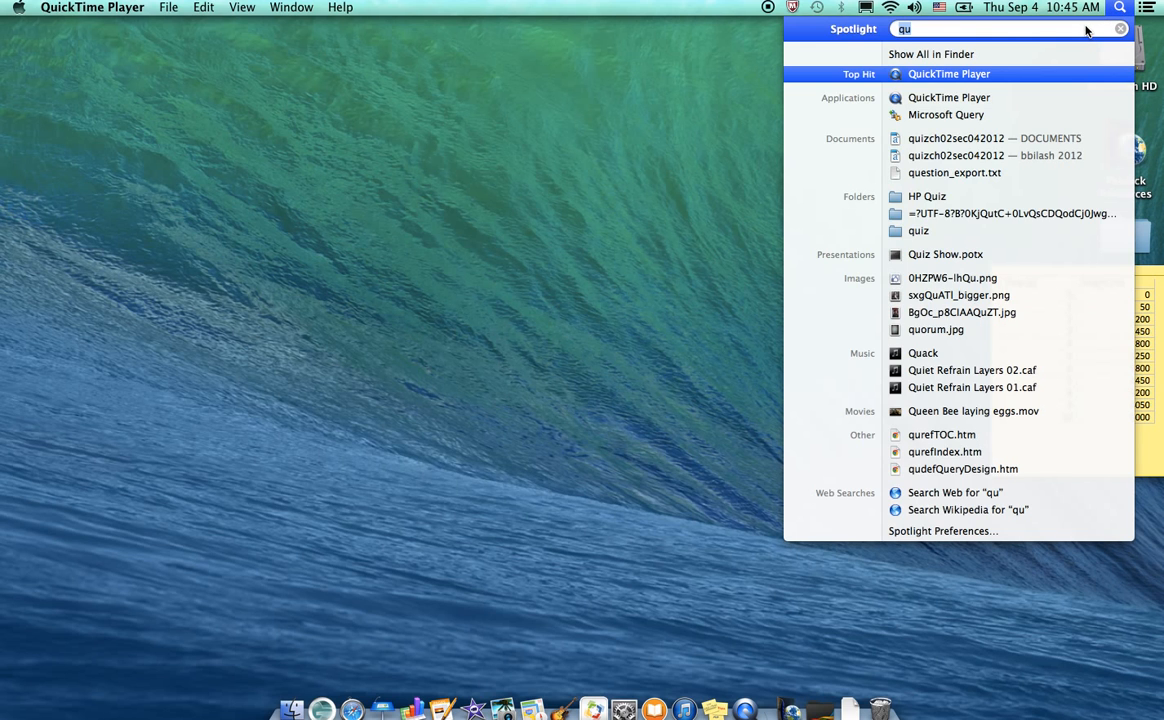
{"action": "key", "text": "BackSpace"}
{"action": "key", "text": "BackSpace"}
{"action": "type", "text": "ex"}
{"action": "key", "text": "Return"}
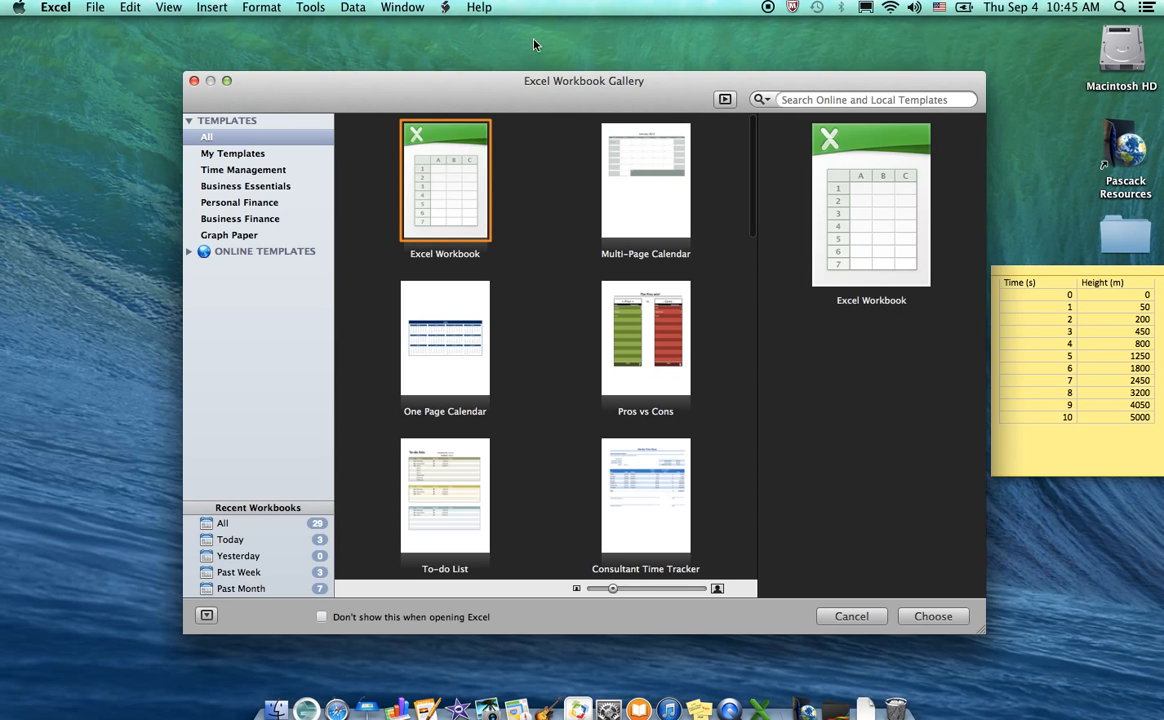
{"action": "double_click", "coordinate": [462, 203]}
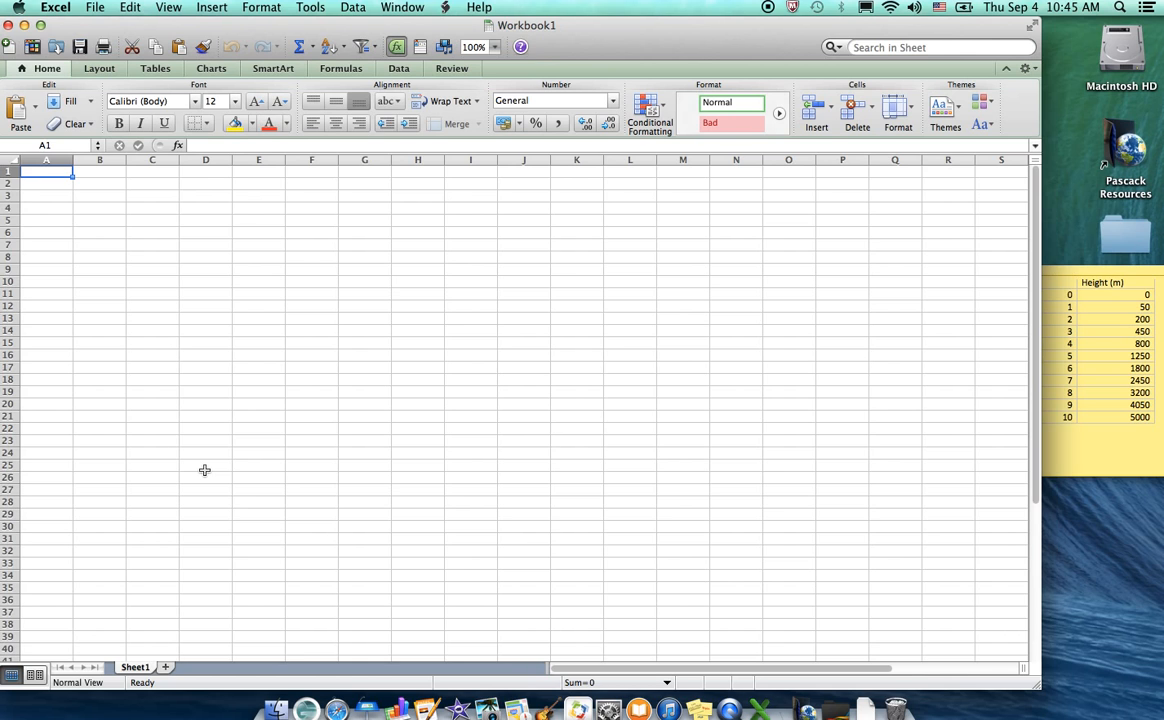
- Enter the title "Height of a Rocket Lab" in cell A1
{"action": "type", "text": "Height of a"}
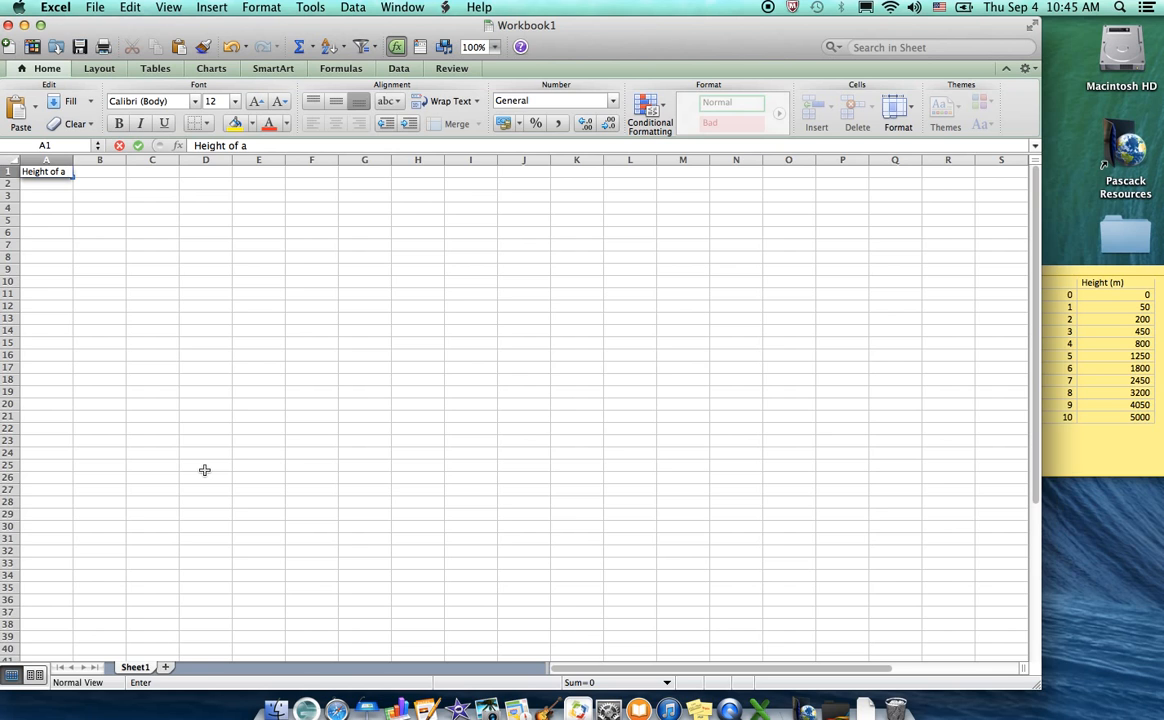
{"action": "type", "text": " Rocket Lab"}
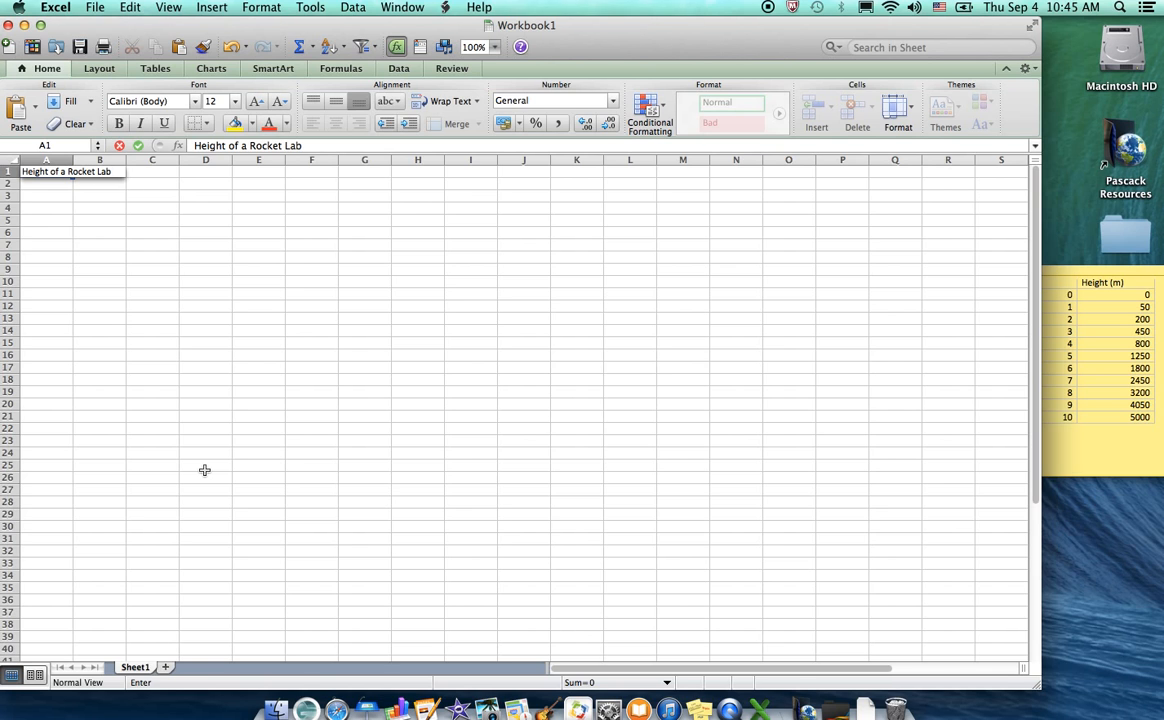
{"action": "left_click", "coordinate": [32, 211]}
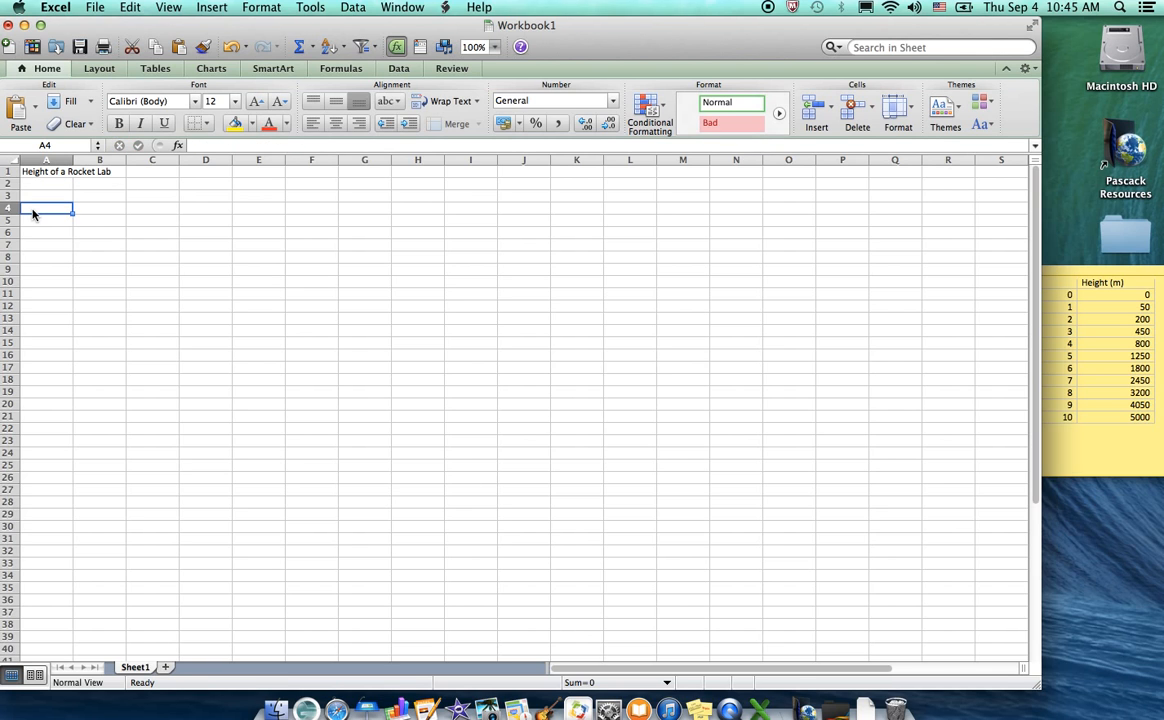
- Format the title in row 1 as bold with a font size of 20
{"action": "left_click", "coordinate": [8, 171]}
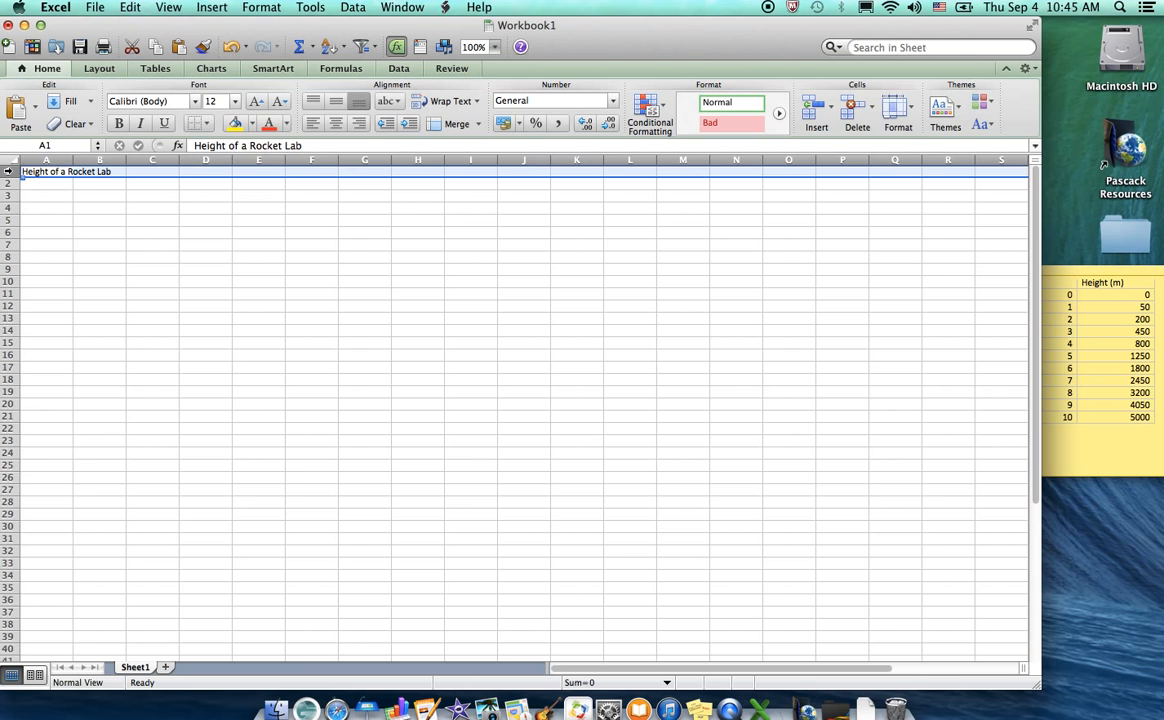
{"action": "left_click", "coordinate": [256, 101]}
{"action": "left_click", "coordinate": [256, 101]}
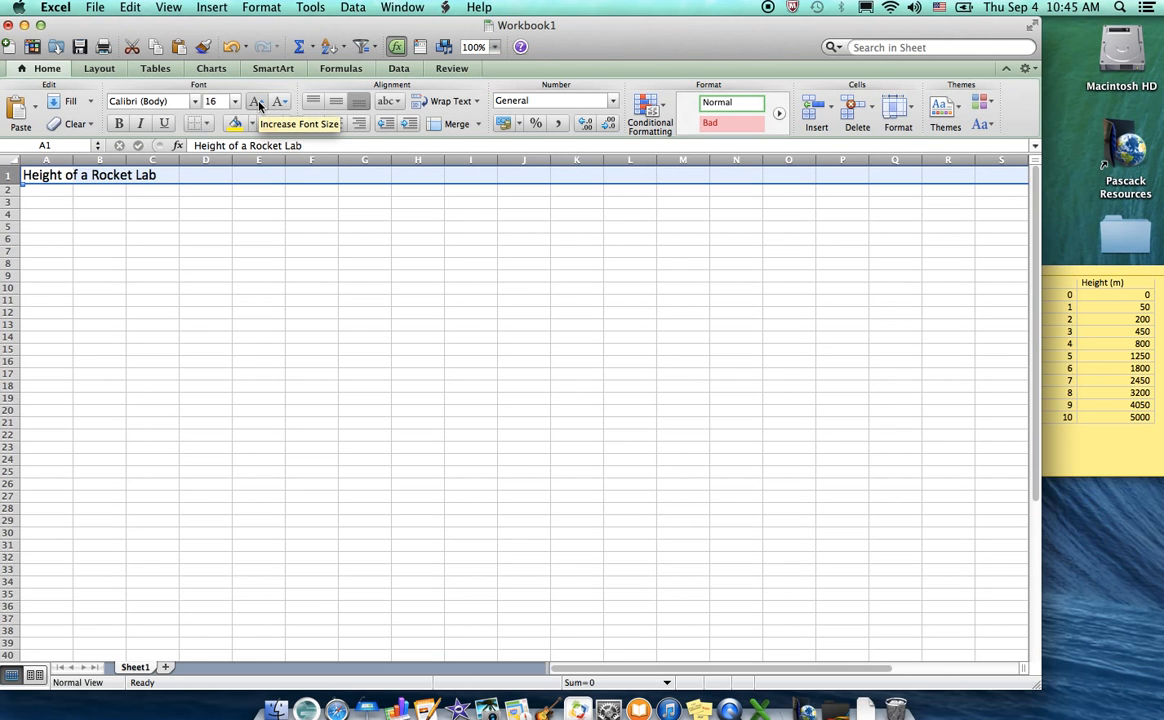
{"action": "left_click", "coordinate": [256, 101]}
{"action": "left_click", "coordinate": [256, 101]}
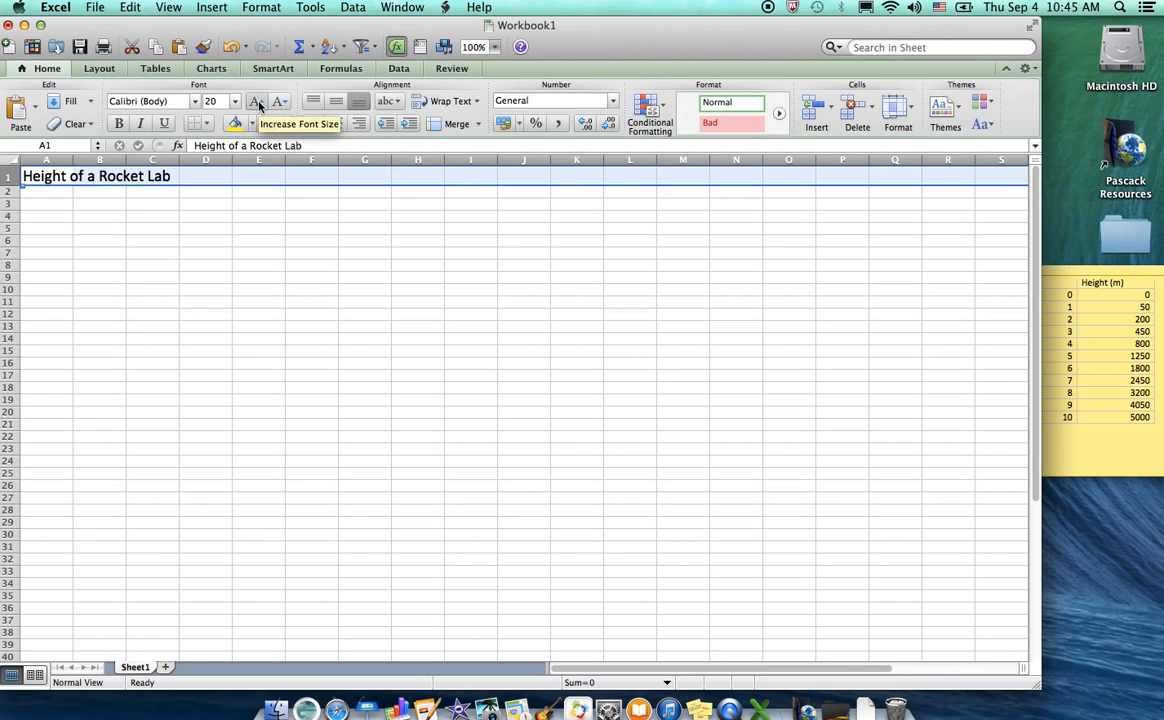
{"action": "left_click", "coordinate": [119, 123]}
{"action": "left_click", "coordinate": [50, 216]}
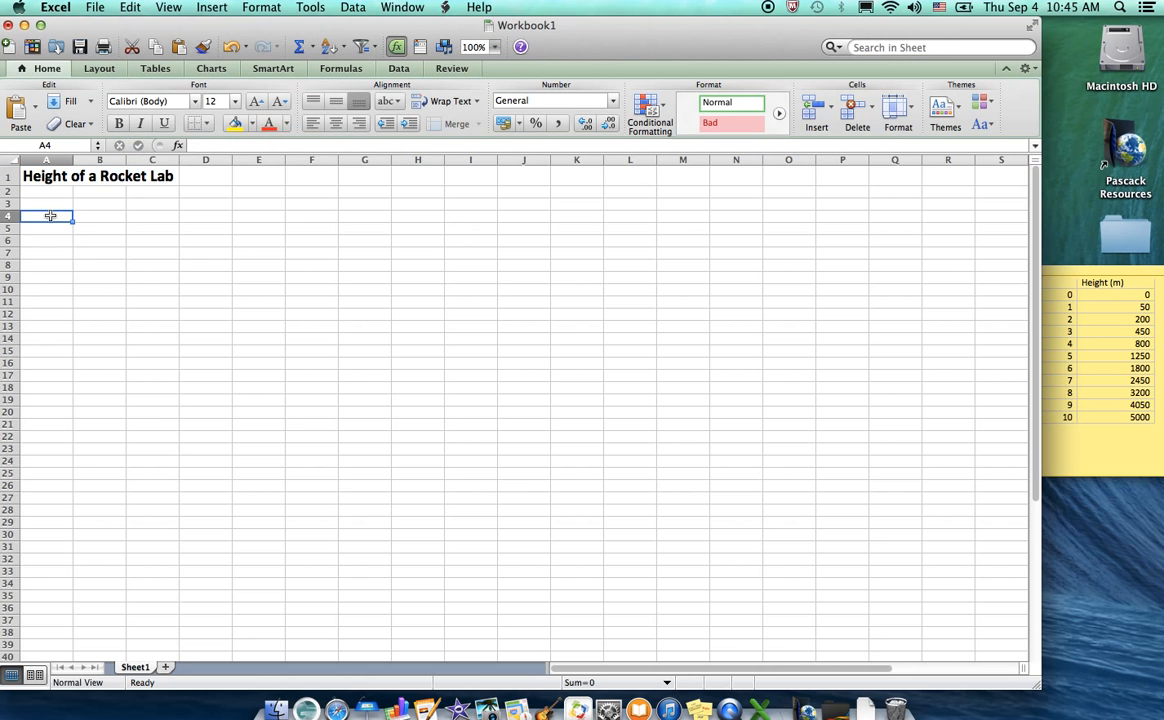
- Save the workbook as "height of a rocket lab data ver 3" in the HP labs folder inside Documents' HP 2013 folder
{"action": "left_click", "coordinate": [80, 47]}
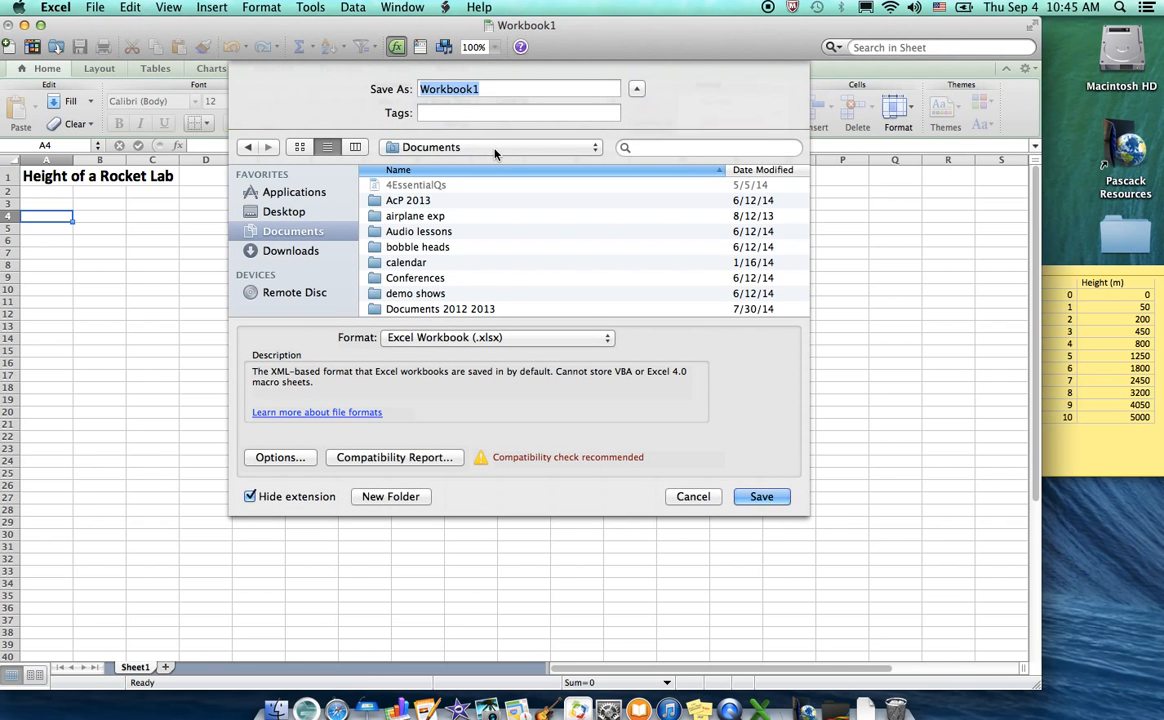
{"action": "scroll", "coordinate": [545, 268], "scroll_direction": "down", "scroll_amount": 1}
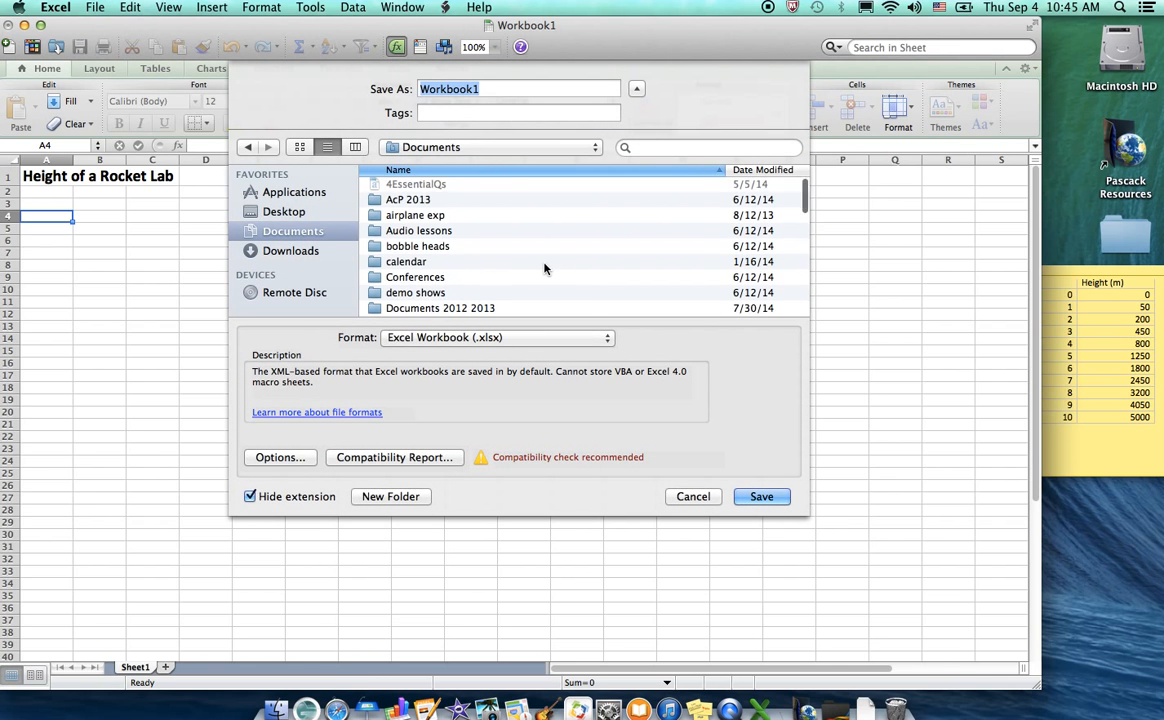
{"action": "scroll", "coordinate": [545, 268], "scroll_direction": "down", "scroll_amount": 5}
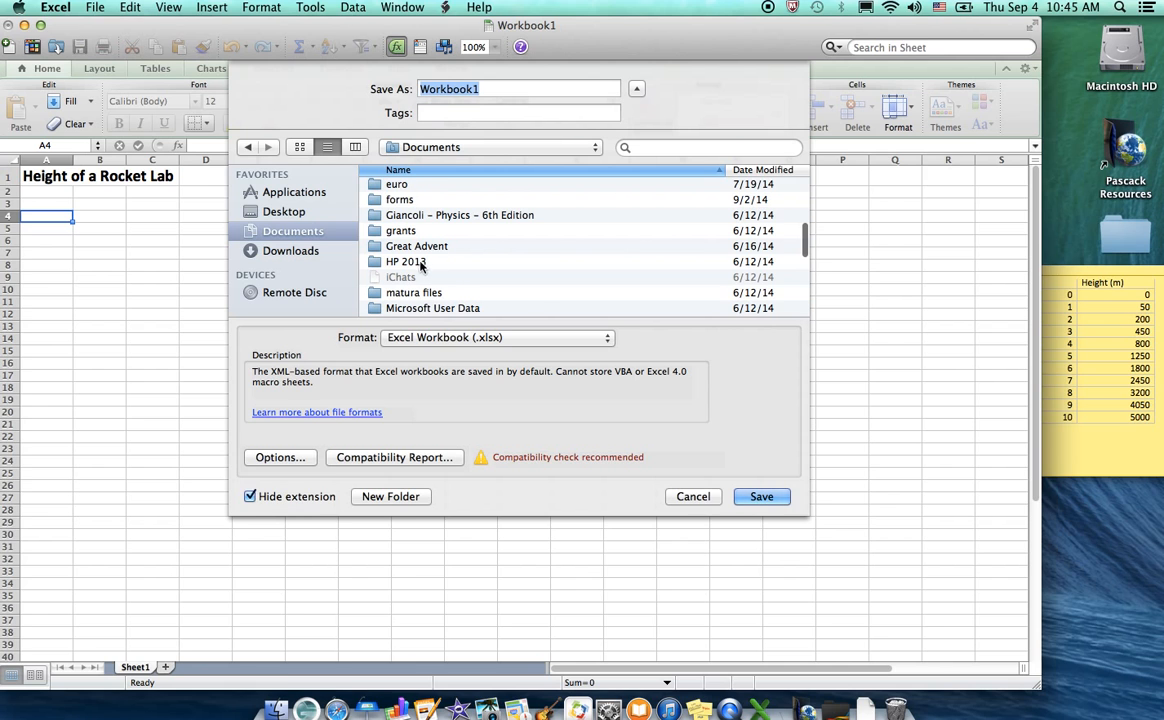
{"action": "double_click", "coordinate": [418, 262]}
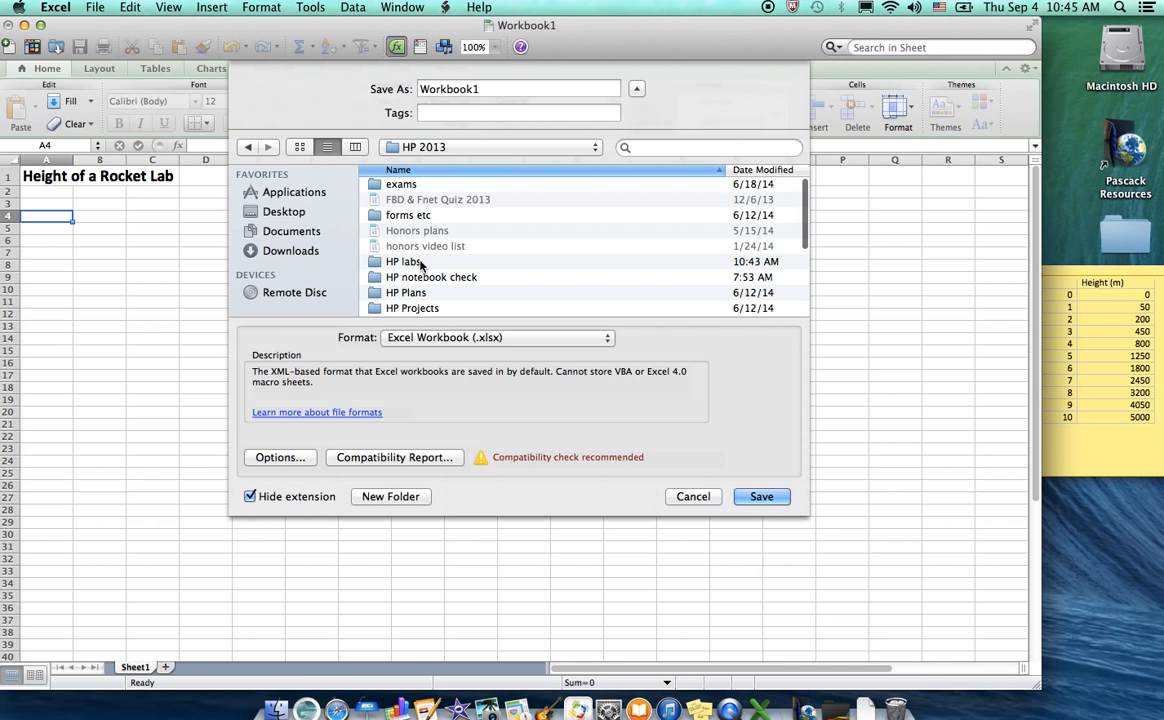
{"action": "double_click", "coordinate": [405, 262]}
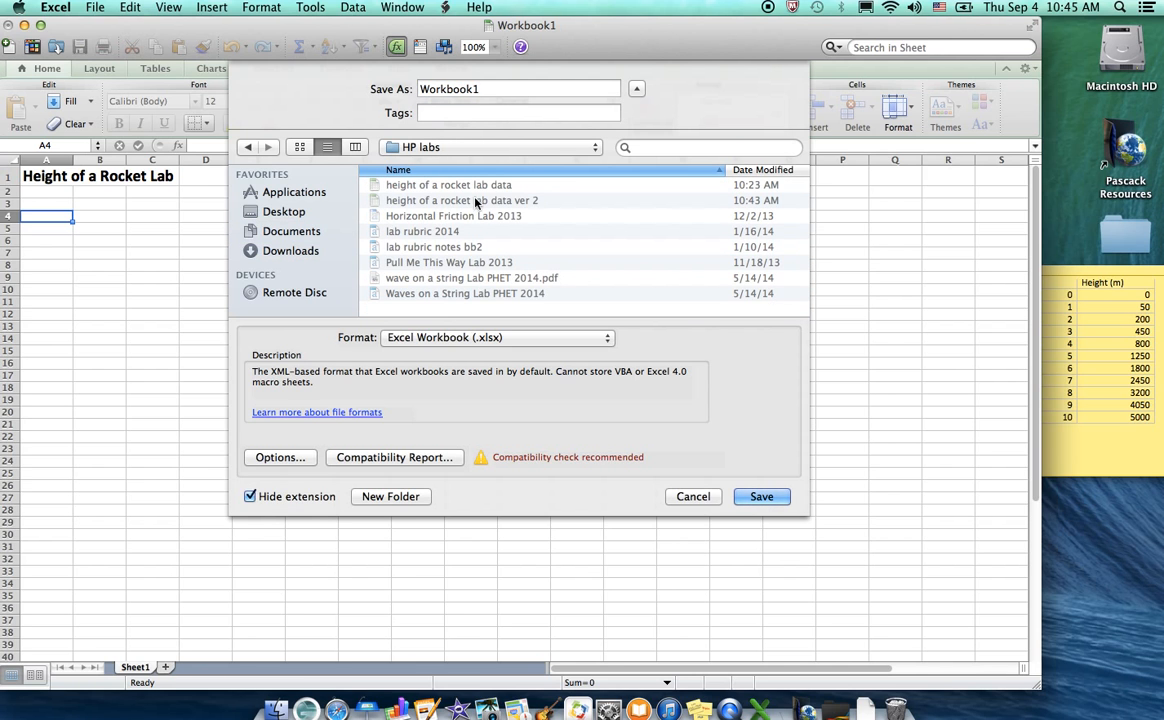
{"action": "left_click", "coordinate": [527, 201]}
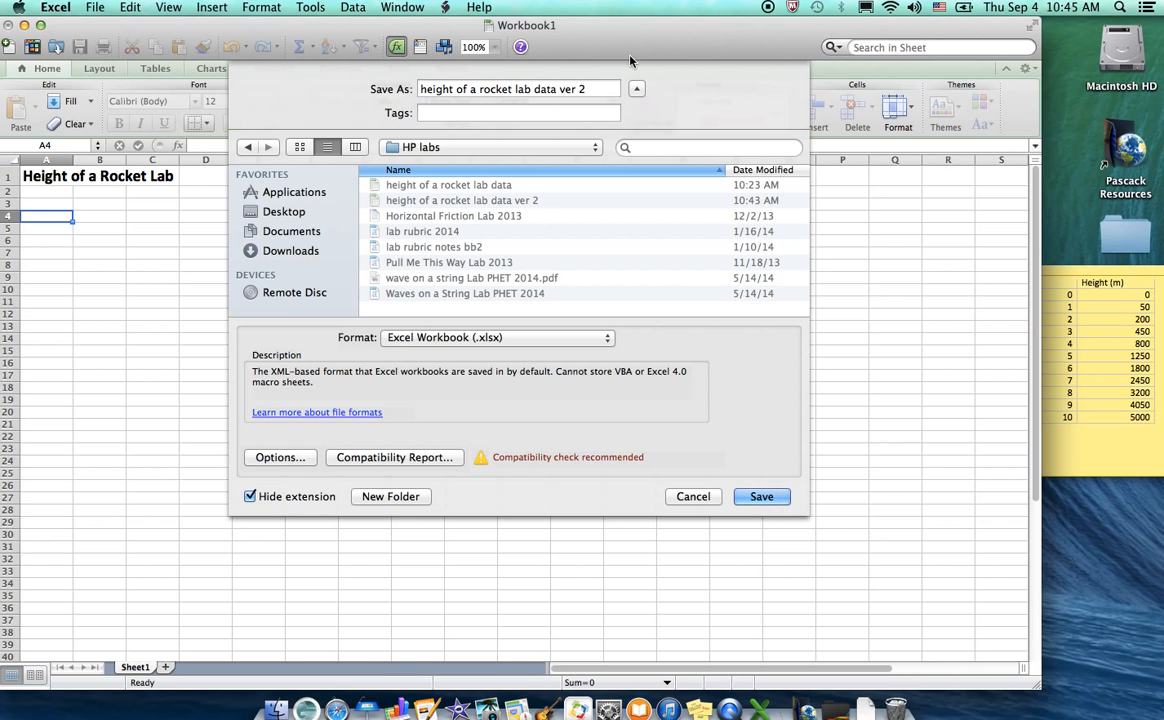
{"action": "key", "text": "BackSpace"}
{"action": "type", "text": "3"}
{"action": "left_click", "coordinate": [757, 497]}
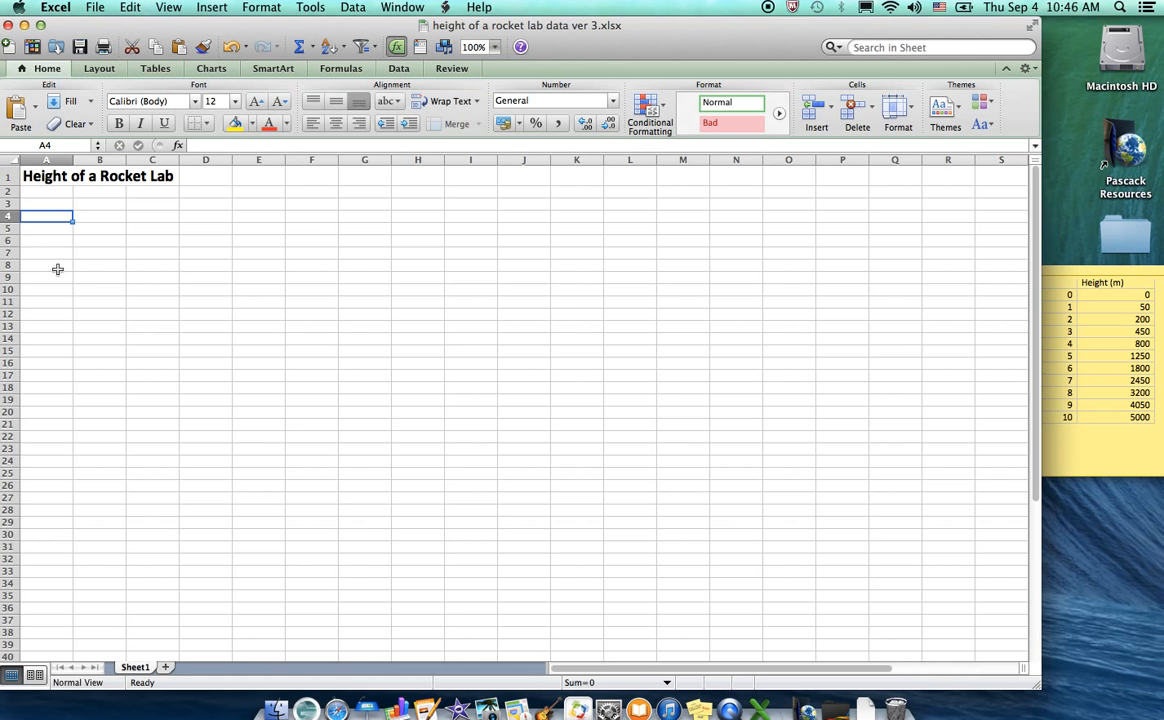
- Enter the axis labels x in cell A4 and y in cell B4
{"action": "type", "text": "x"}
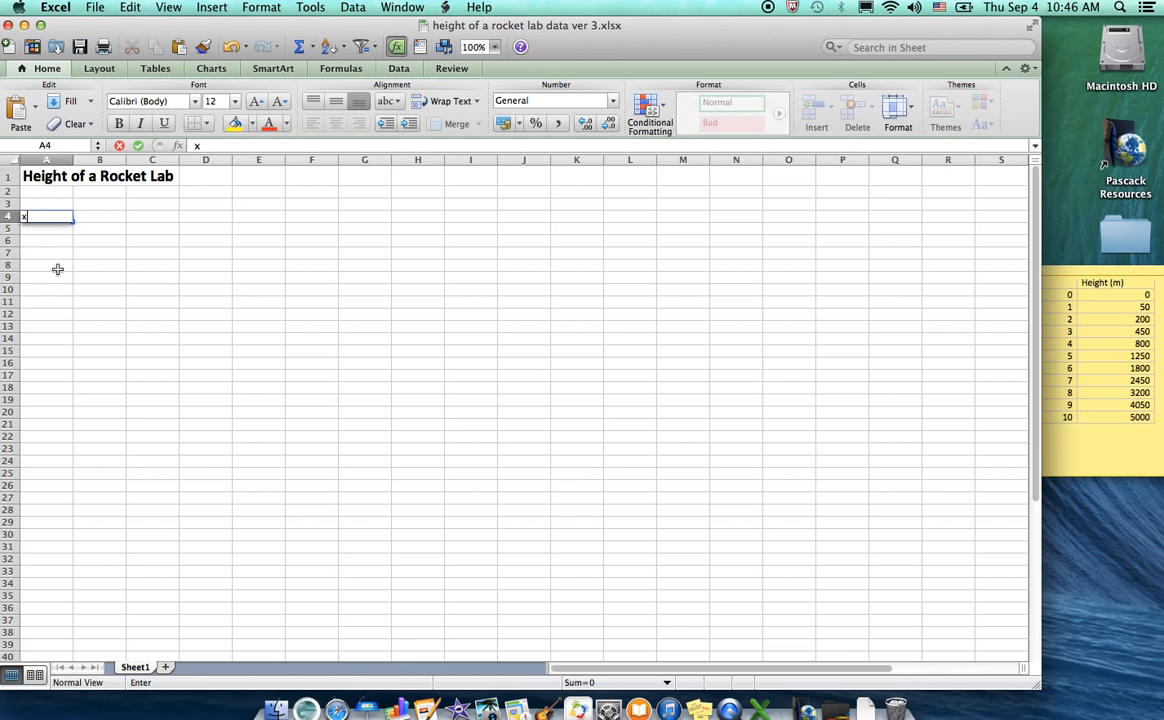
{"action": "left_click", "coordinate": [57, 269]}
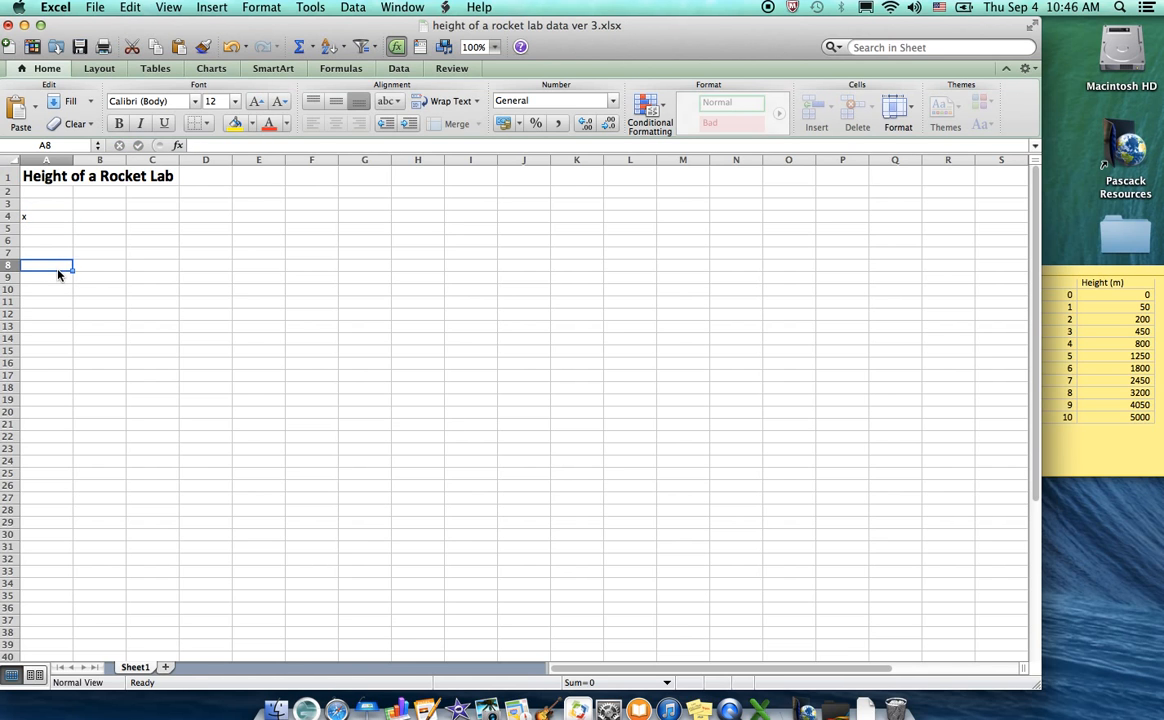
{"action": "left_click", "coordinate": [101, 216]}
{"action": "type", "text": "y"}
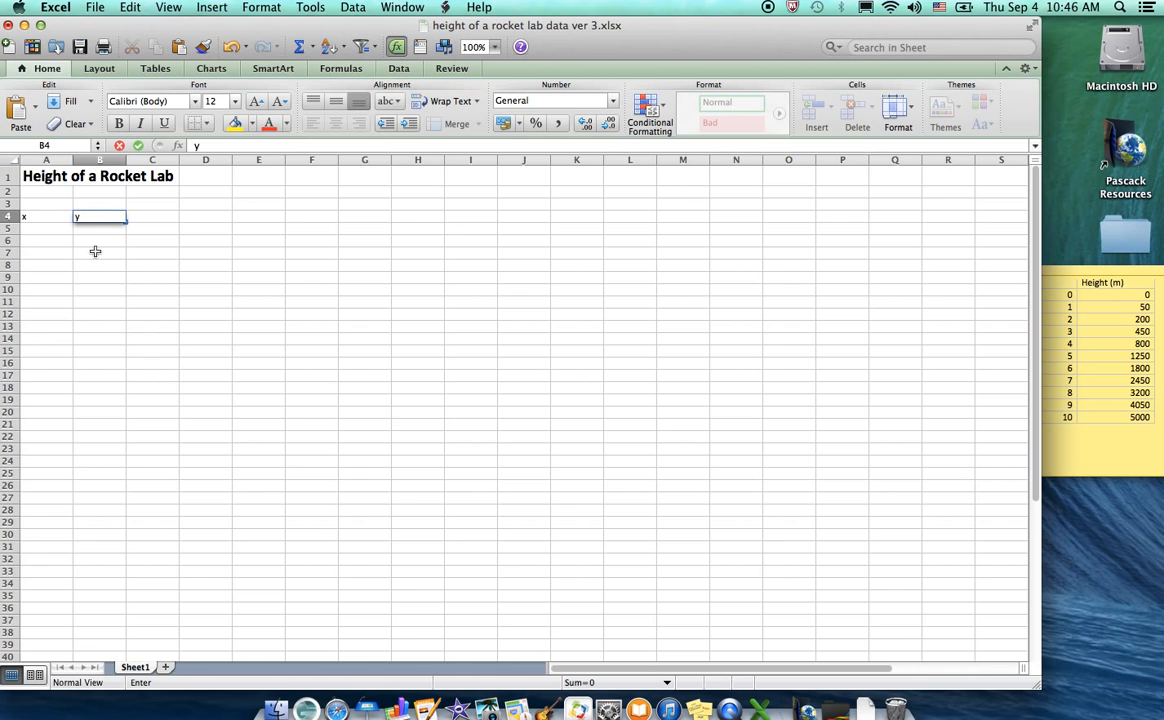
{"action": "left_click", "coordinate": [95, 252]}
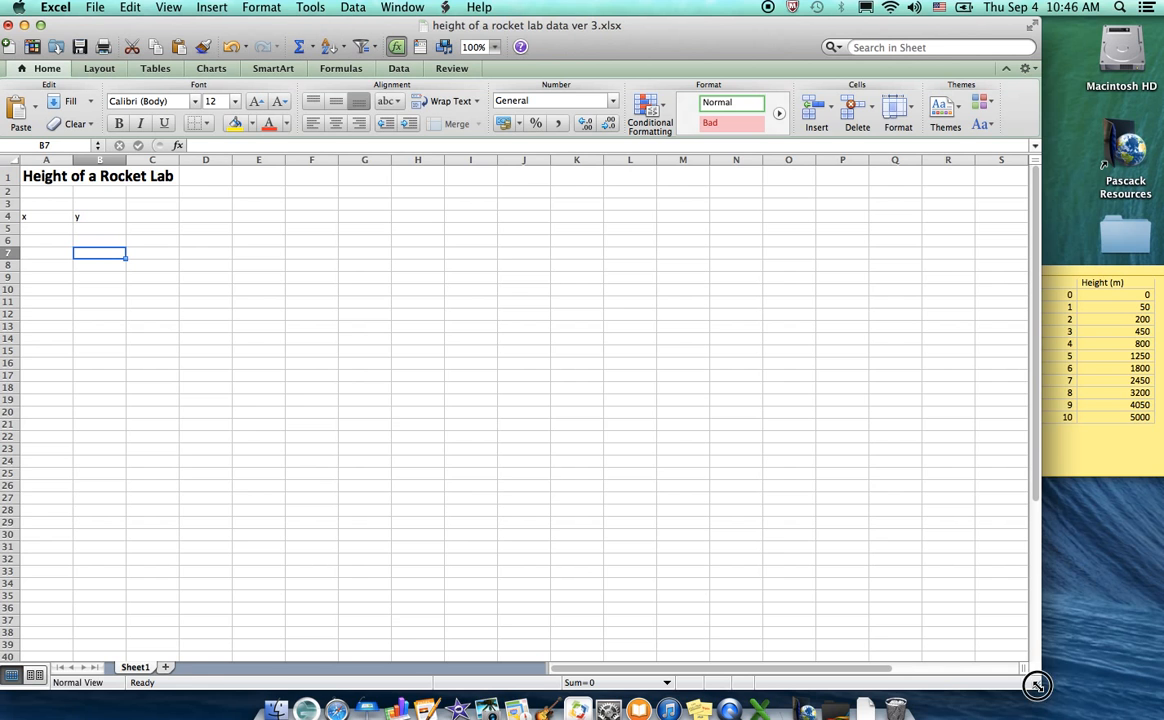
- Narrow the workbook window to uncover the data note, and enter the headings "Time (s)" in A6 and "Height (m)" in B6
{"action": "left_click_drag", "start_coordinate": [1034, 682], "coordinate": [983, 690]}
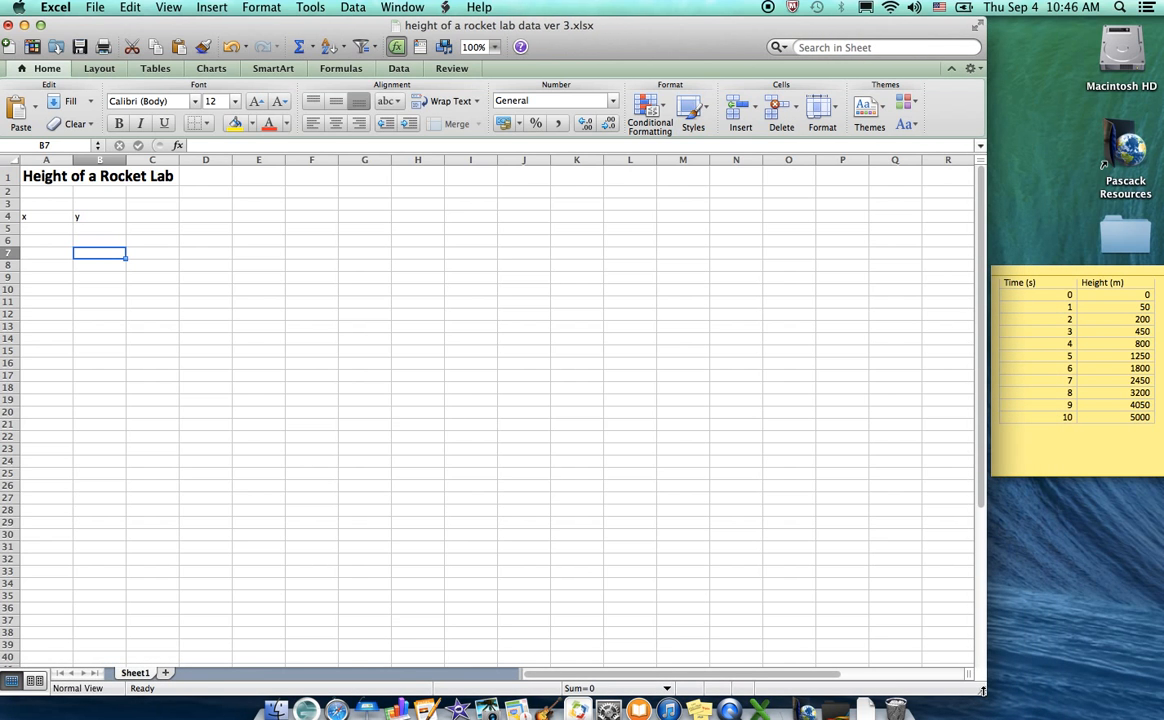
{"action": "left_click", "coordinate": [53, 242]}
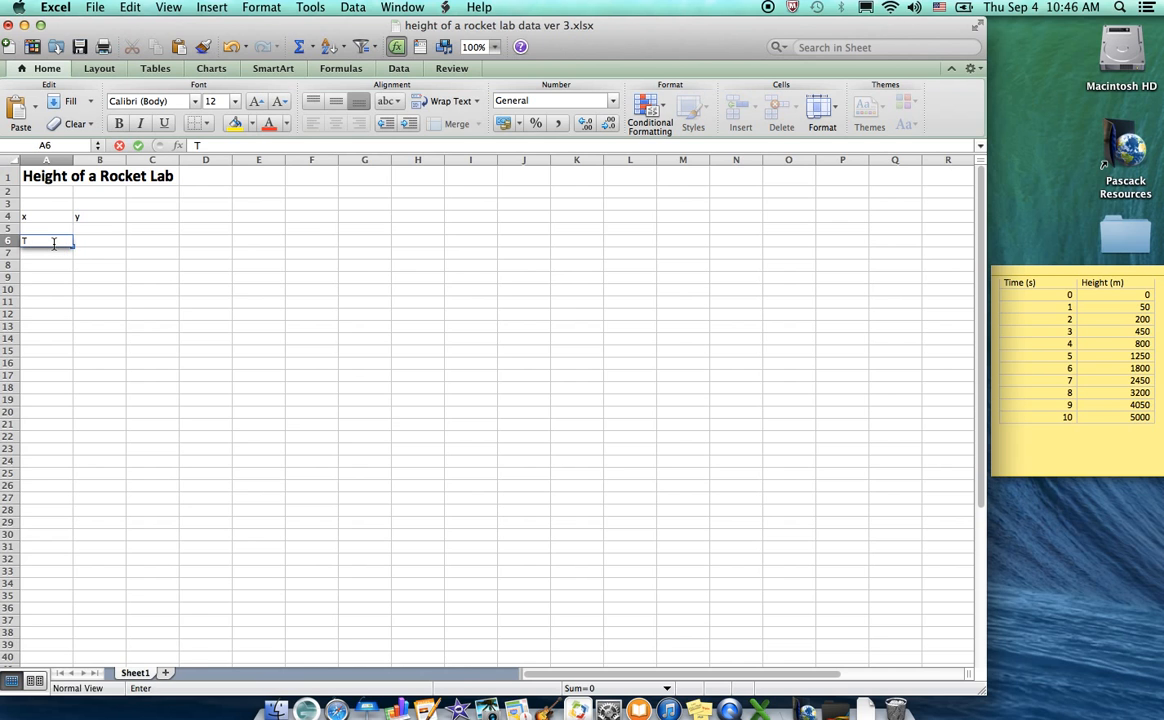
{"action": "type", "text": "Time (s)"}
{"action": "left_click", "coordinate": [102, 247]}
{"action": "type", "text": "Height (m"}
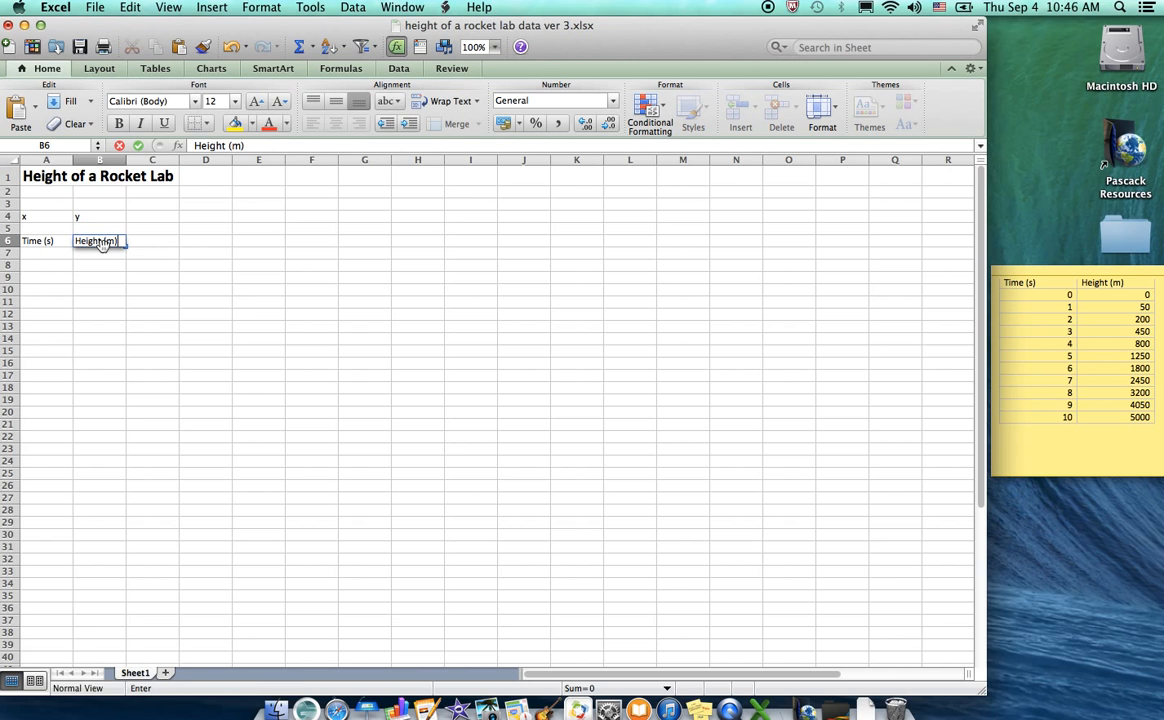
{"action": "type", "text": ")"}
{"action": "left_click", "coordinate": [91, 280]}
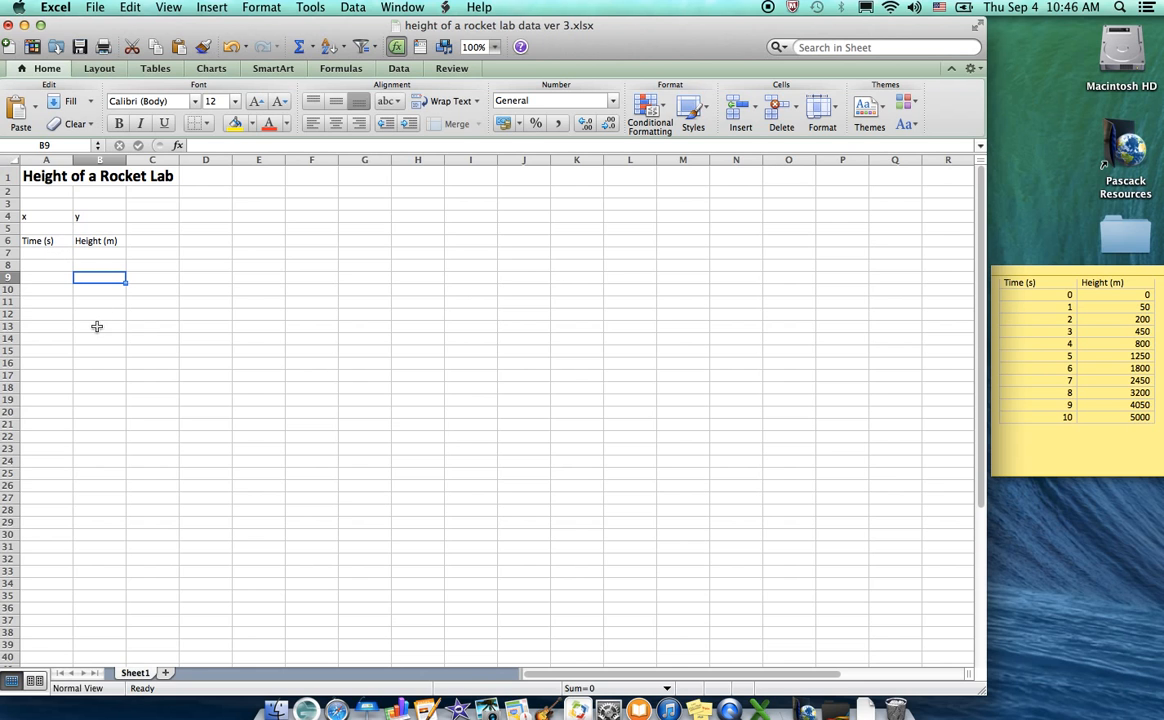
- Enter the time values 0, 1, 2 and 3 in cells A7 to A10
{"action": "left_click", "coordinate": [55, 257]}
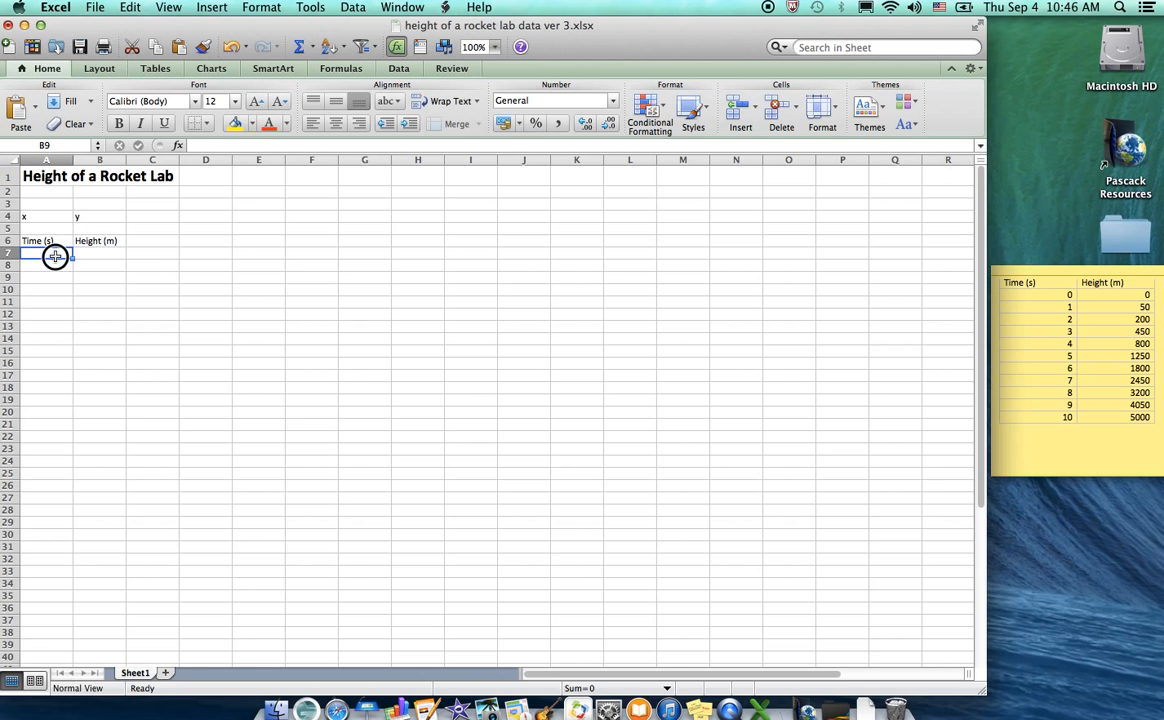
{"action": "type", "text": "0"}
{"action": "key", "text": "Return"}
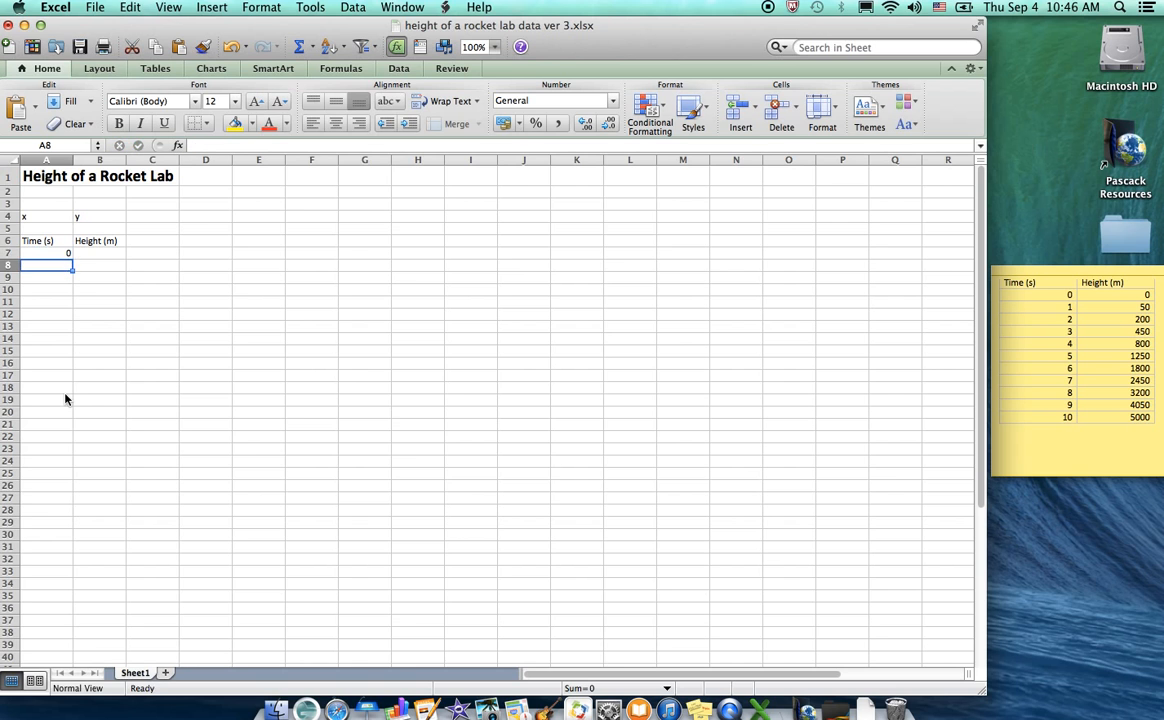
{"action": "type", "text": "1"}
{"action": "key", "text": "Return"}
{"action": "type", "text": "2"}
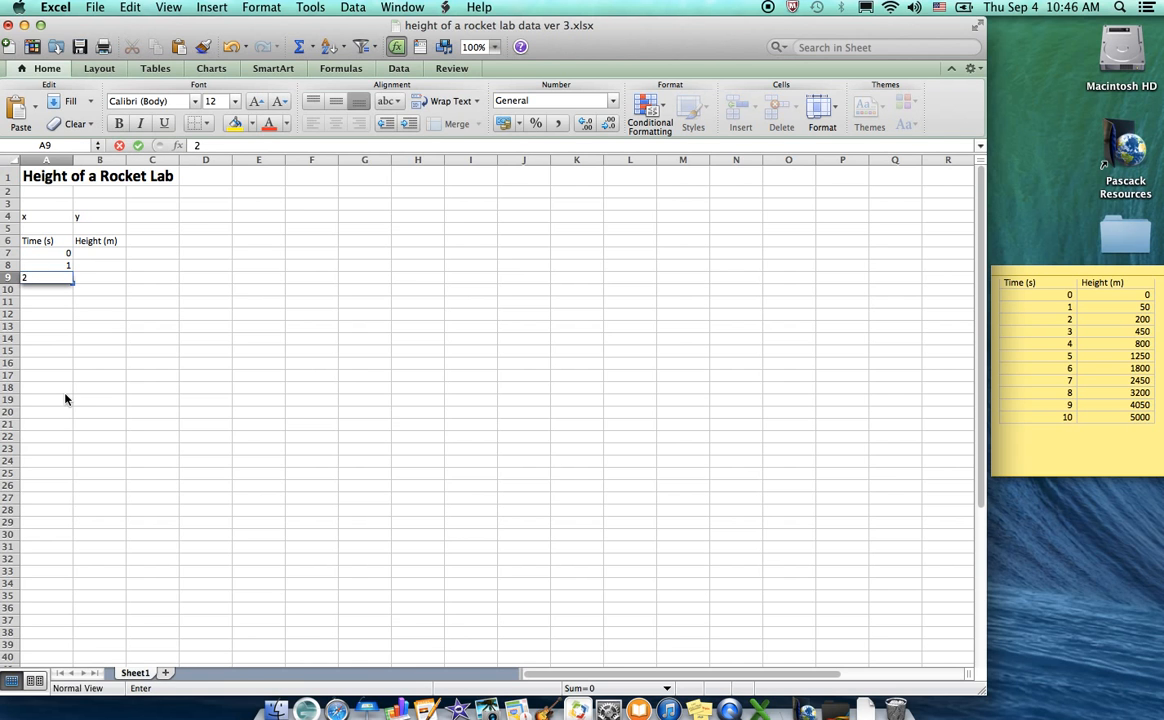
{"action": "key", "text": "Return"}
{"action": "type", "text": "3"}
{"action": "key", "text": "Return"}
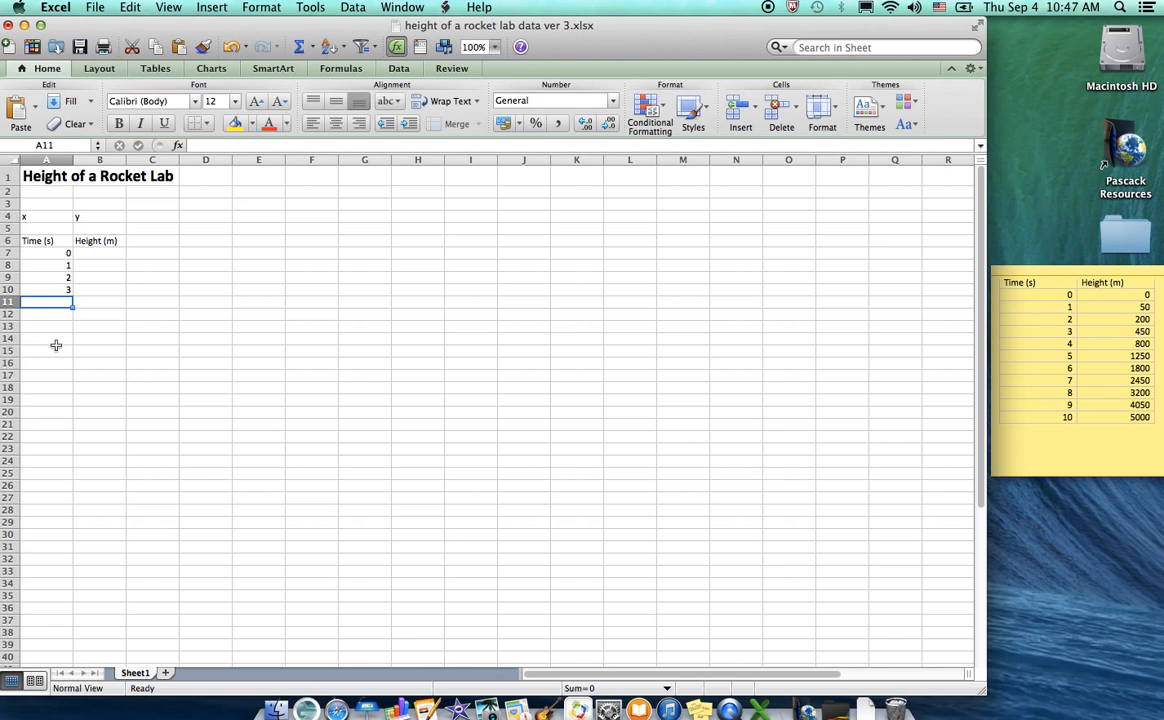
- Extend the time series from A7:A10 down to cell A17 so that it runs to 10
{"action": "left_click", "coordinate": [50, 252]}
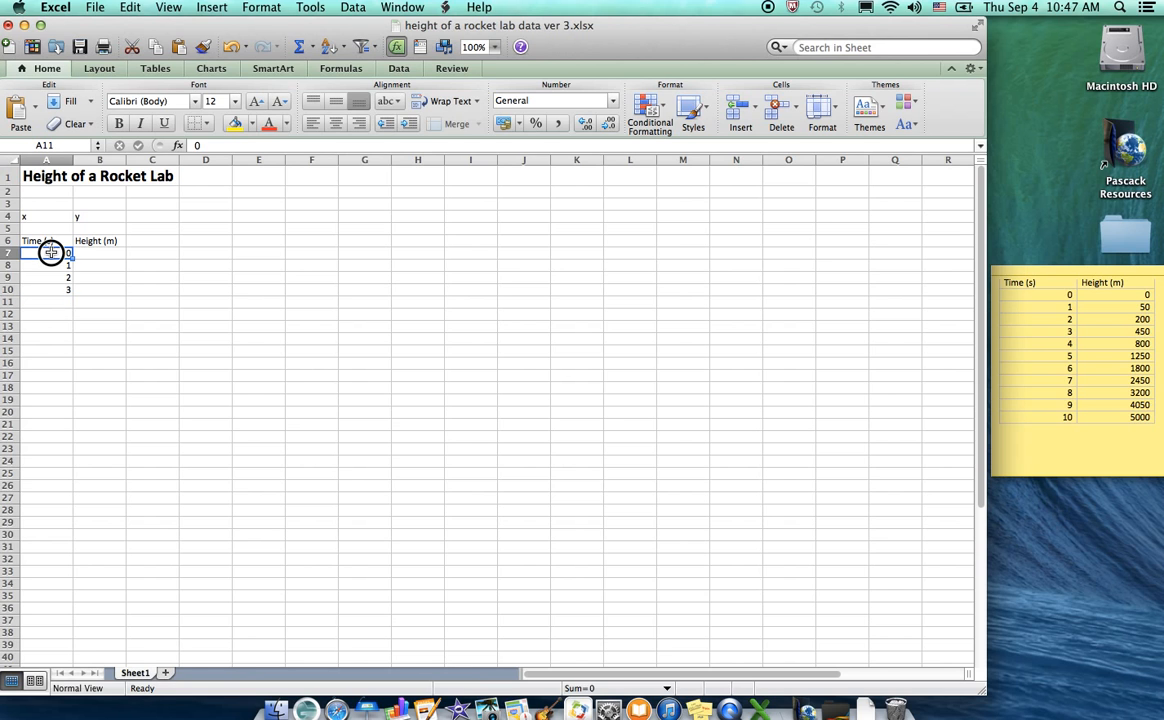
{"action": "left_click_drag", "start_coordinate": [50, 252], "coordinate": [49, 289]}
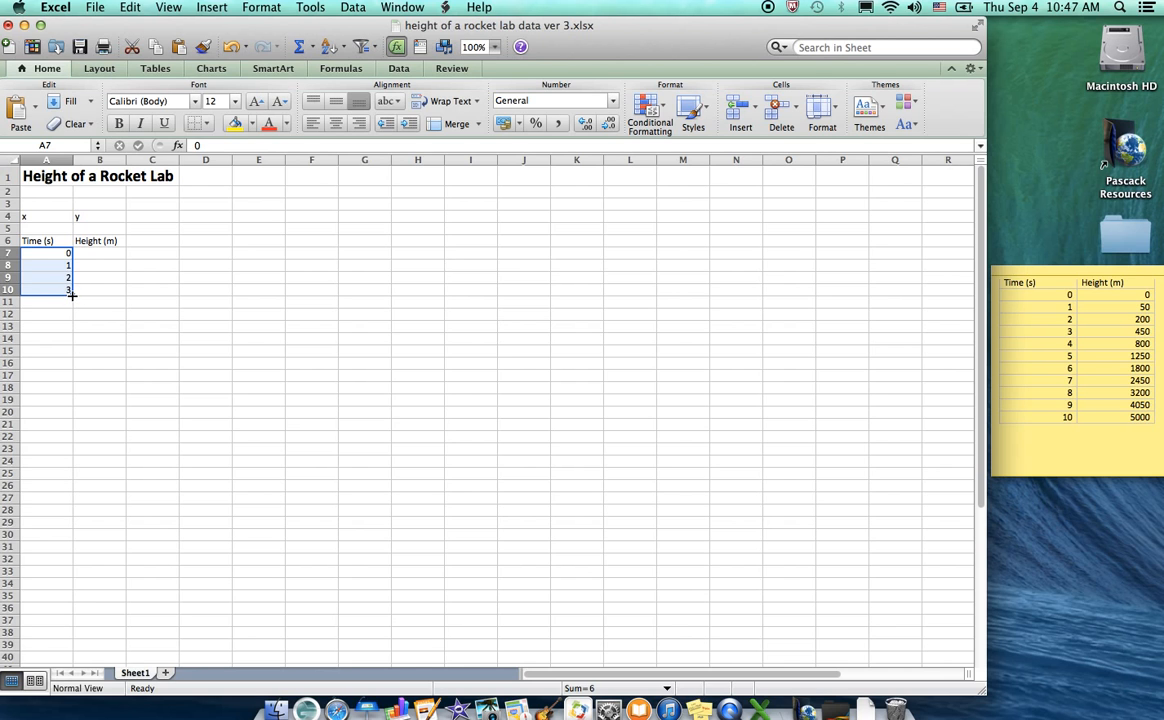
{"action": "left_click_drag", "start_coordinate": [72, 295], "coordinate": [67, 379]}
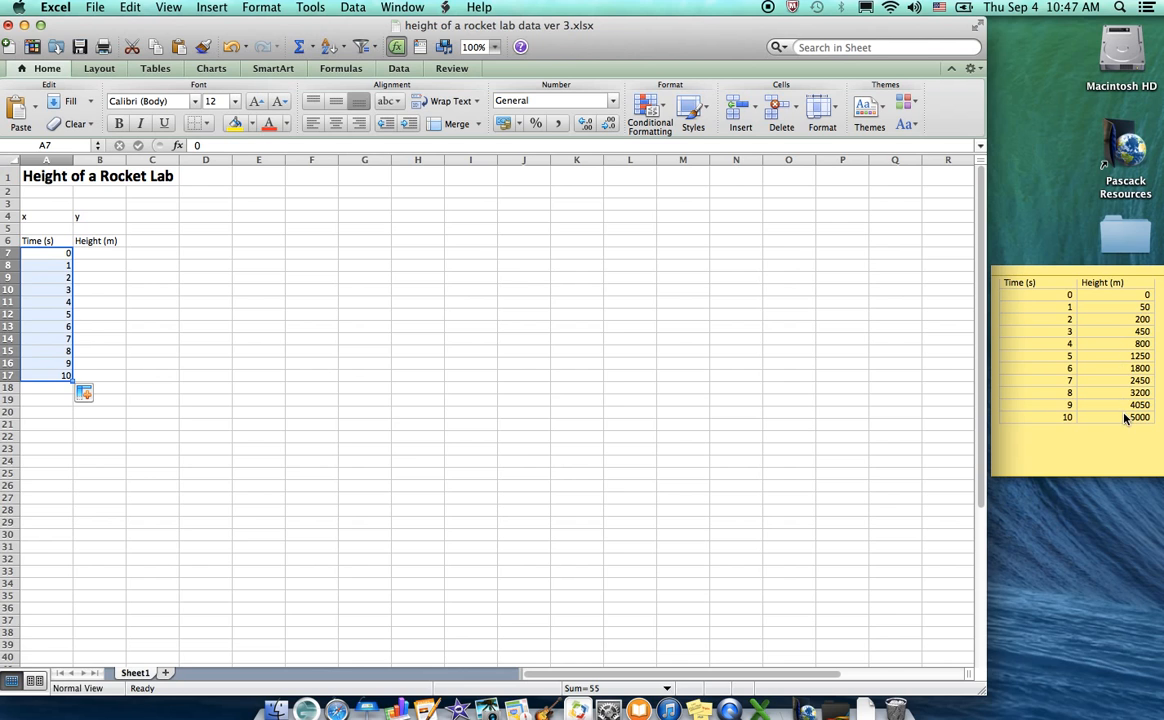
- Enter the height values 0, 50, 200, 450 and 800 in cells B7 to B11
{"action": "left_click", "coordinate": [110, 254]}
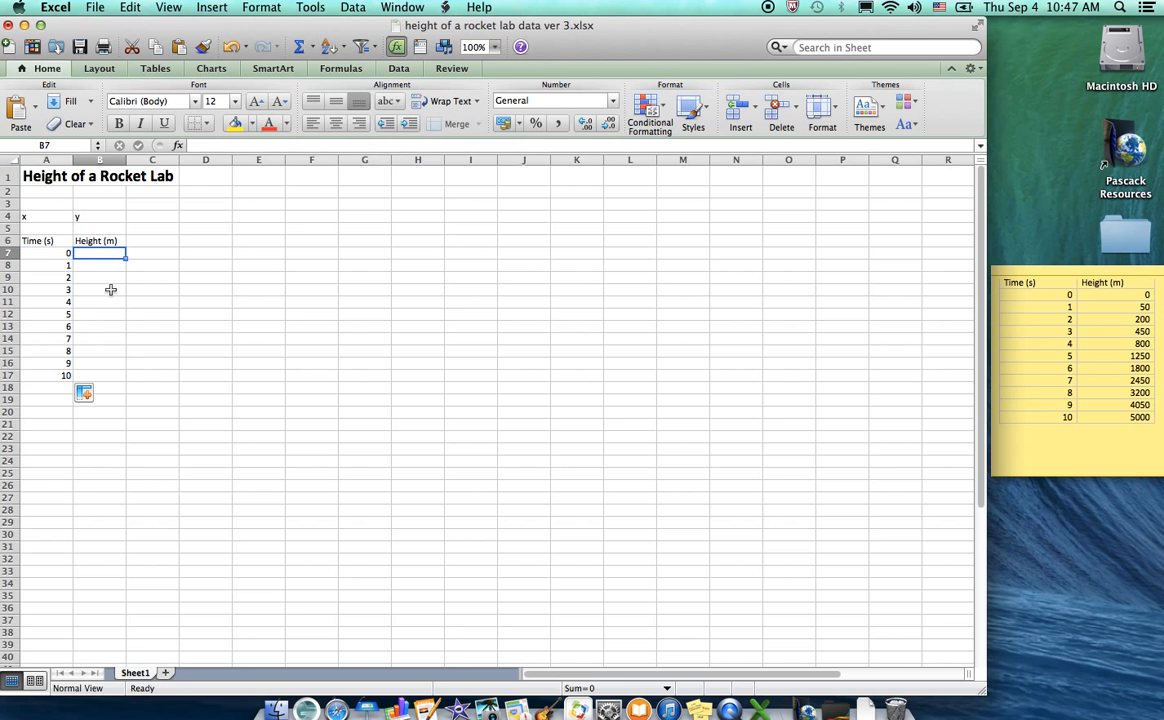
{"action": "type", "text": "0"}
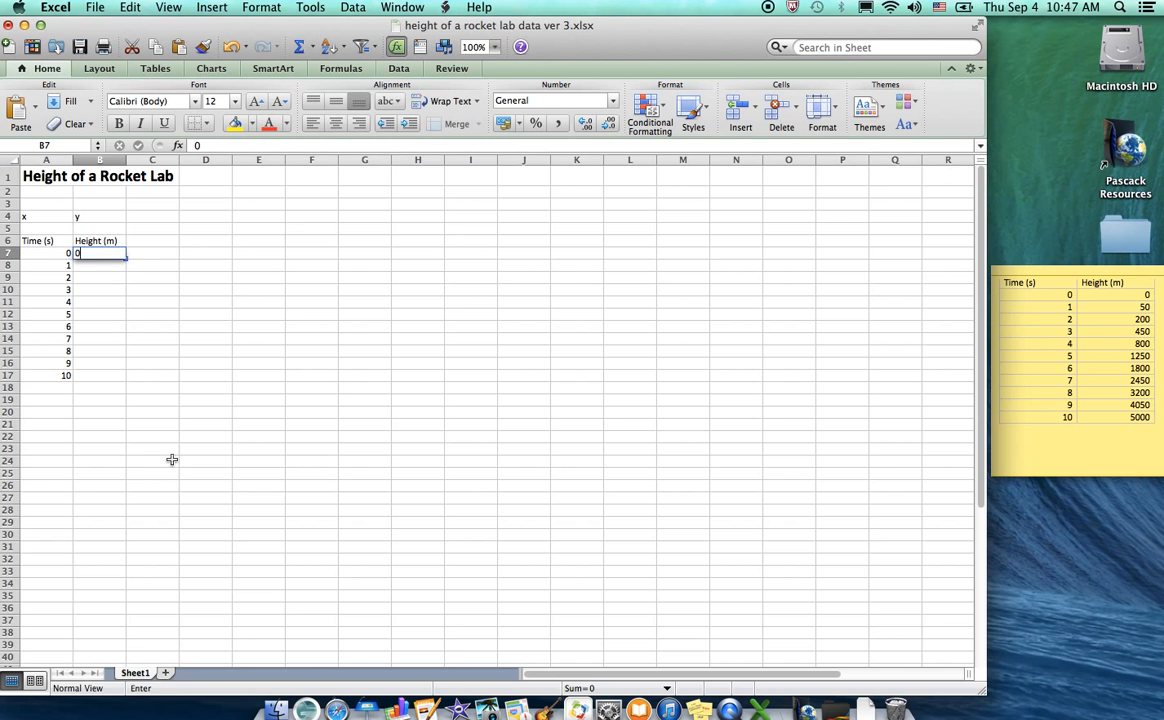
{"action": "key", "text": "Return"}
{"action": "type", "text": "50"}
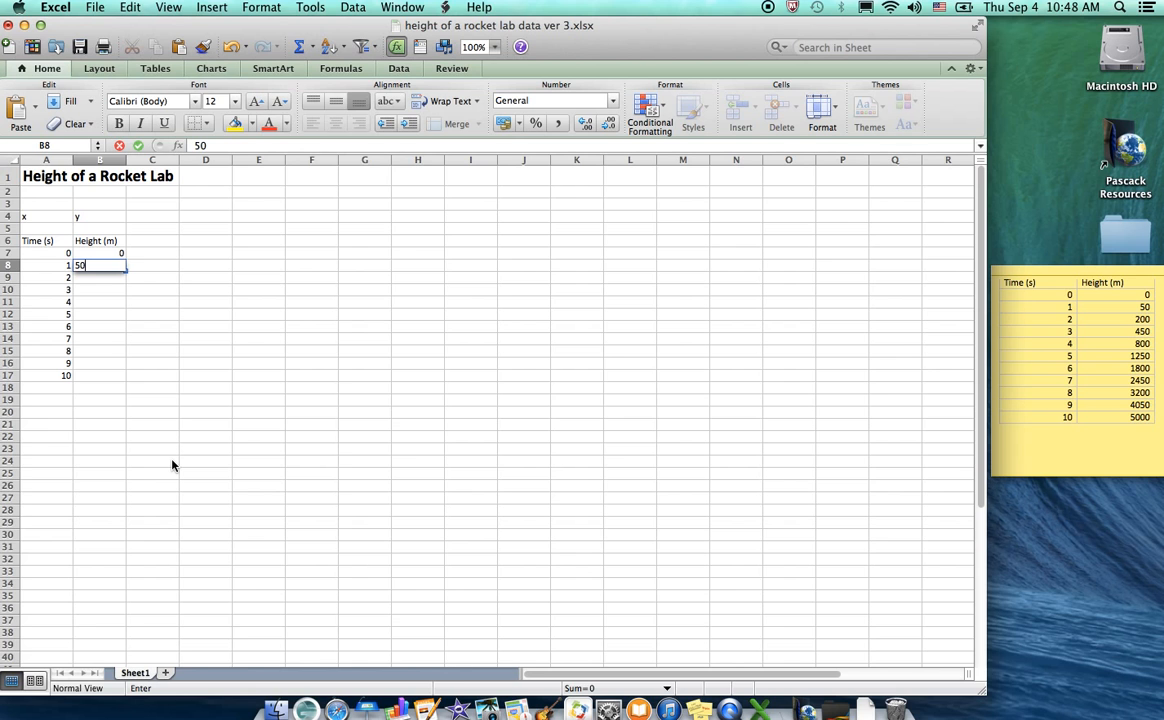
{"action": "key", "text": "Return"}
{"action": "type", "text": "200"}
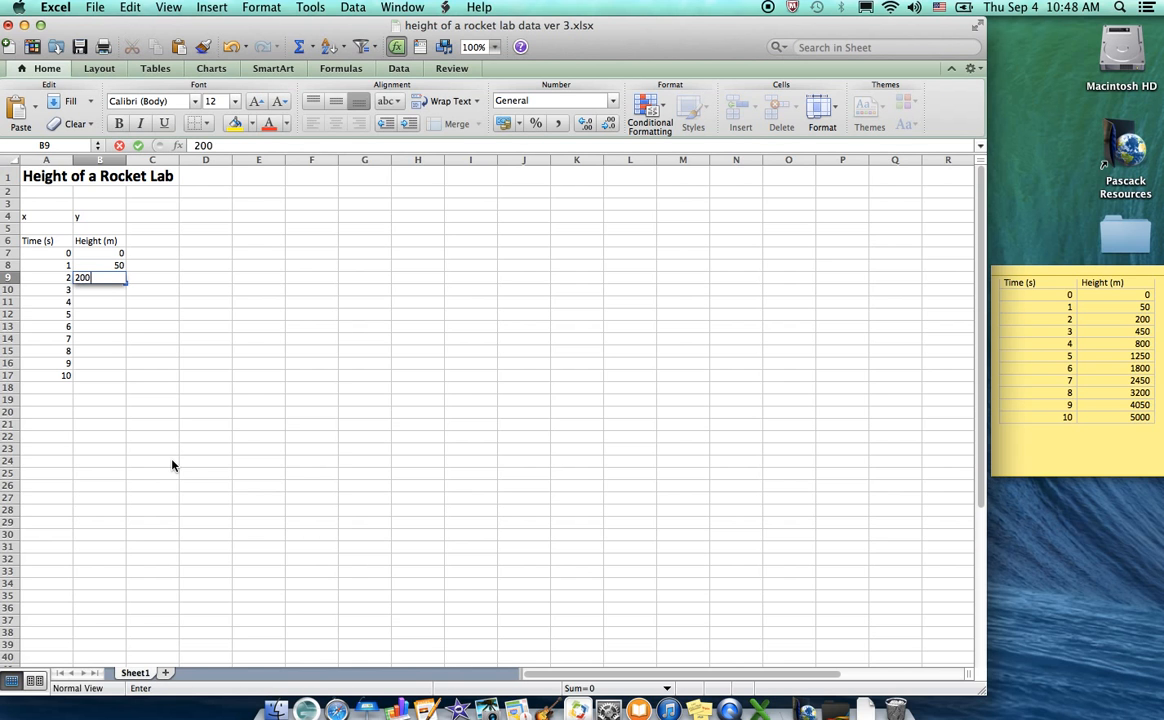
{"action": "key", "text": "Return"}
{"action": "type", "text": "450"}
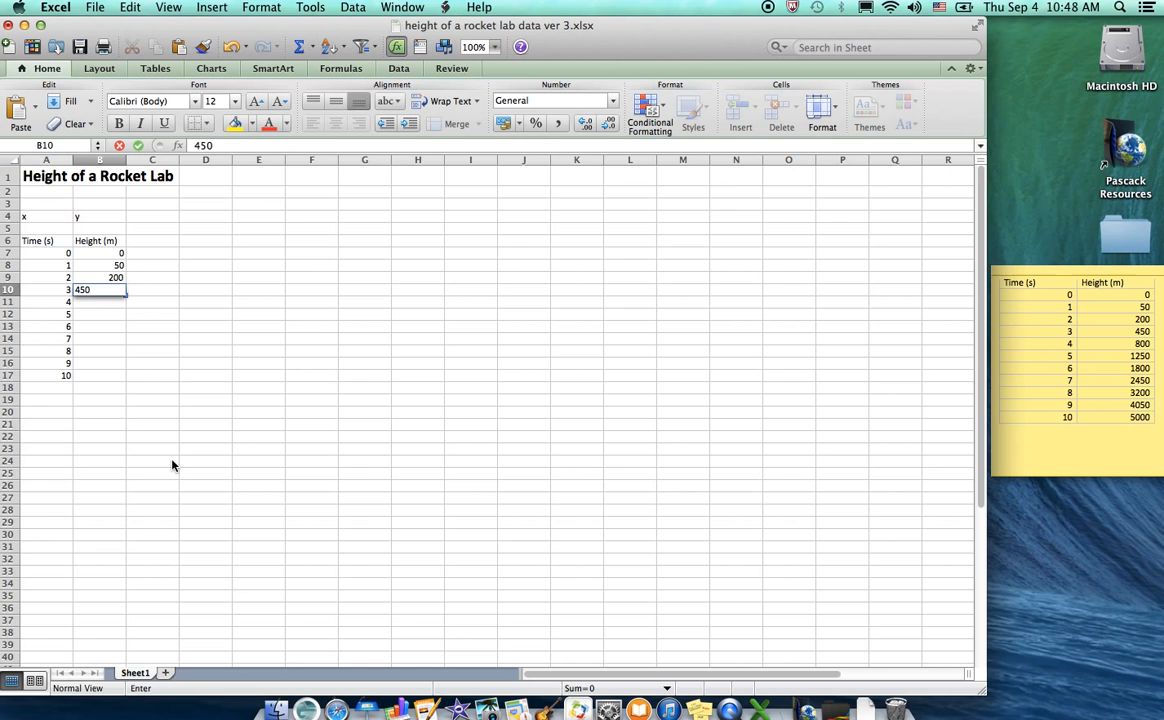
{"action": "key", "text": "Return"}
{"action": "type", "text": "800"}
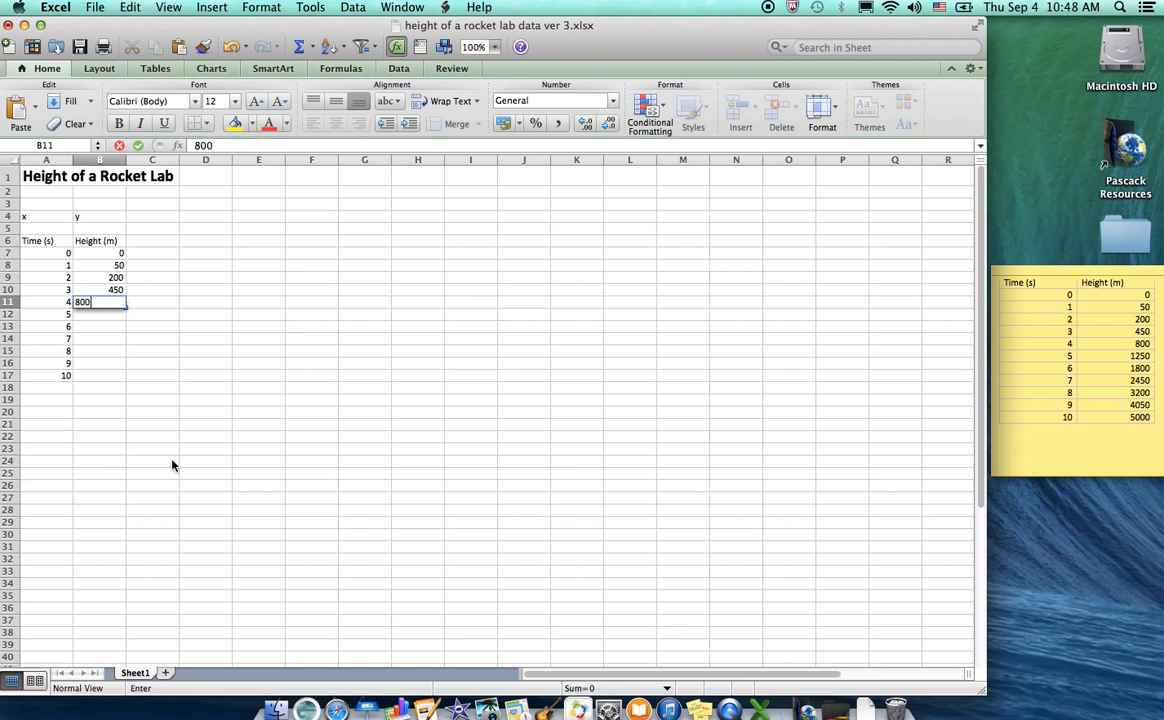
{"action": "key", "text": "Return"}
- Enter the remaining height values 1250, 1800, 2450, 3200, 4050 and 5000 in cells B12 to B17
{"action": "type", "text": "1250"}
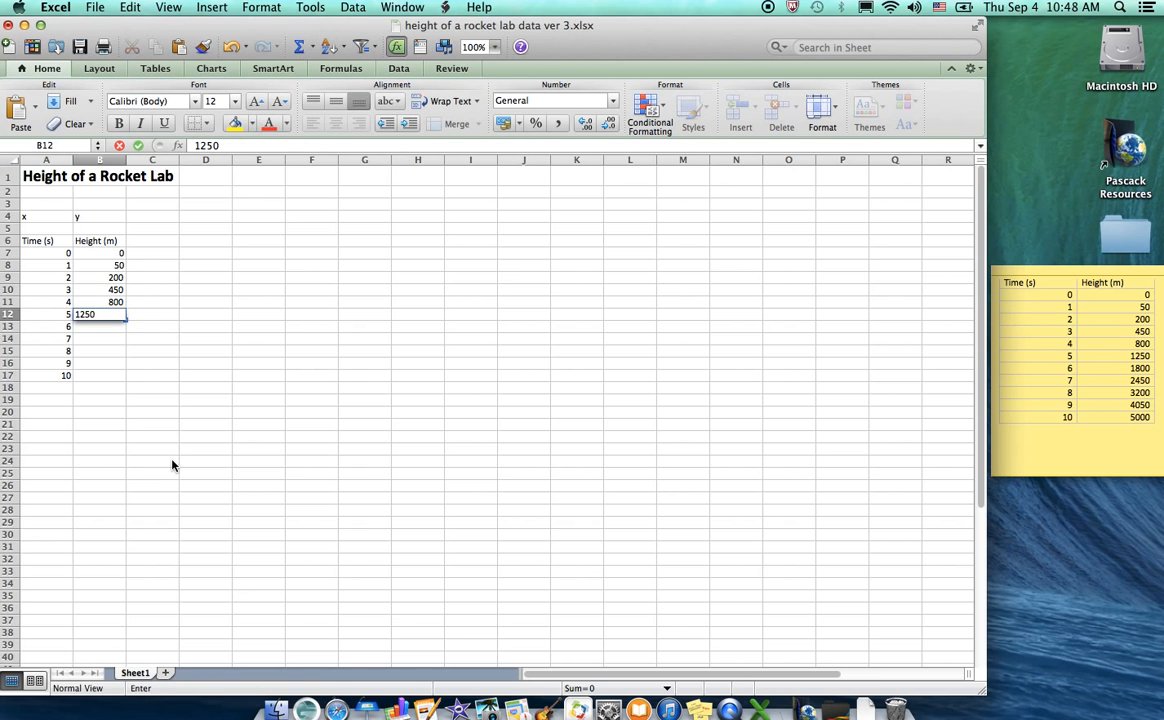
{"action": "key", "text": "Return"}
{"action": "type", "text": "1800"}
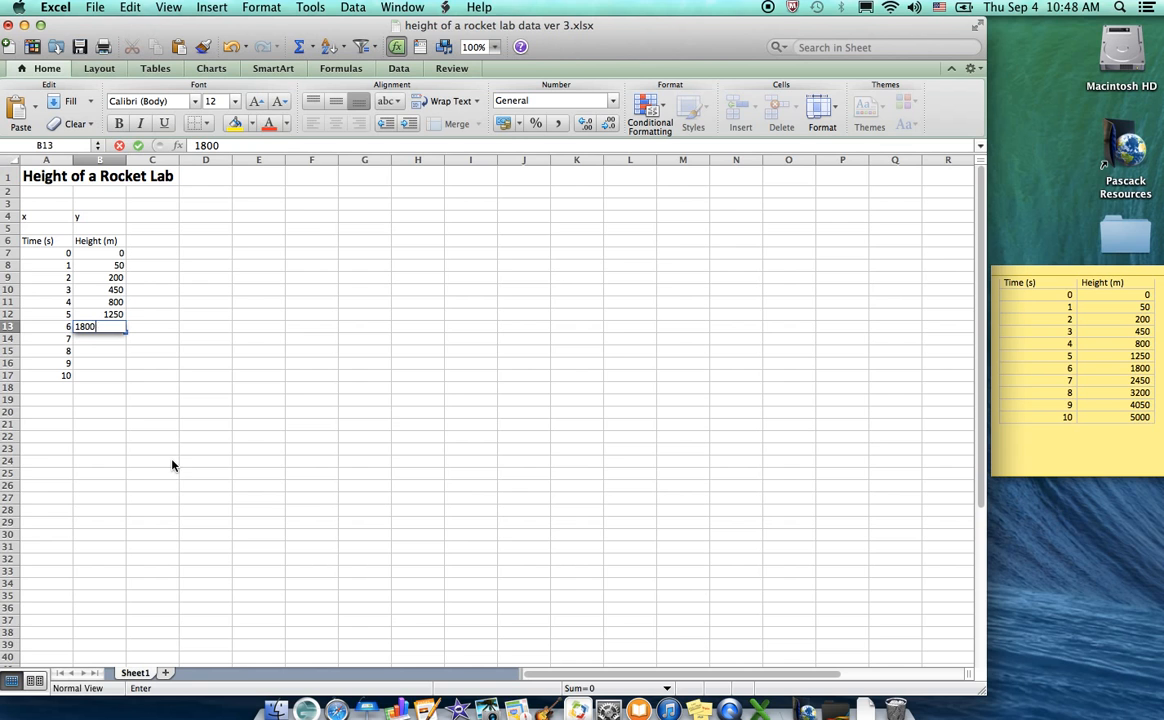
{"action": "key", "text": "Return"}
{"action": "type", "text": "2450"}
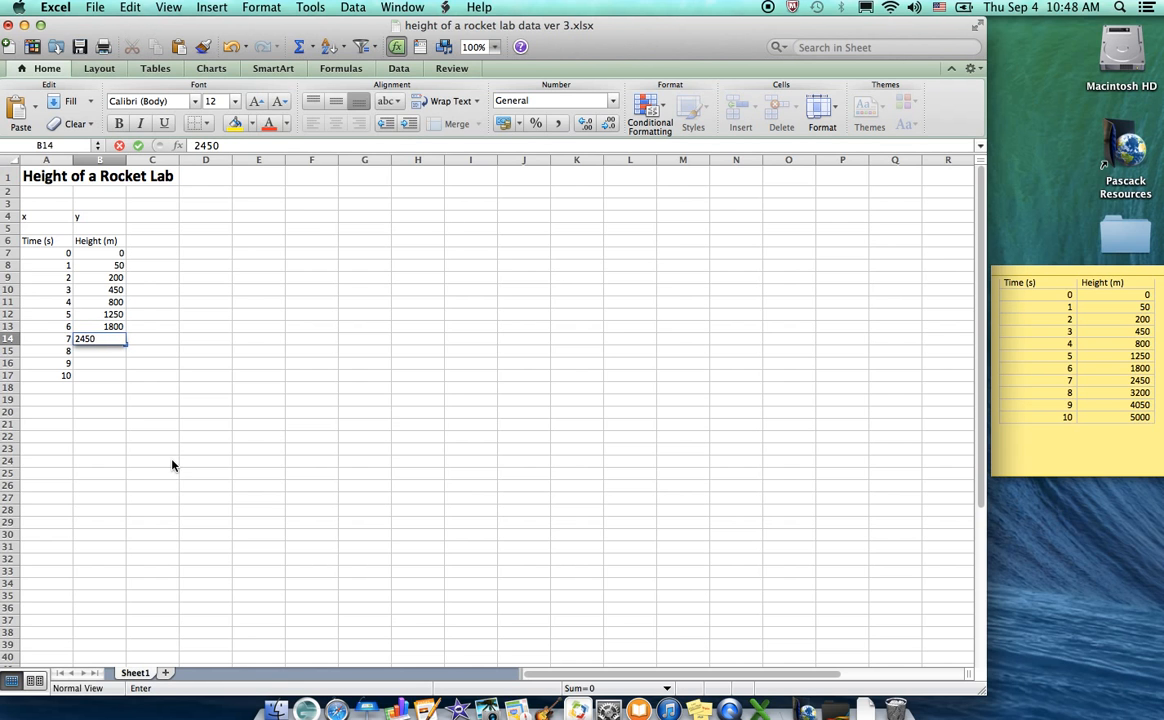
{"action": "key", "text": "Return"}
{"action": "type", "text": "3200"}
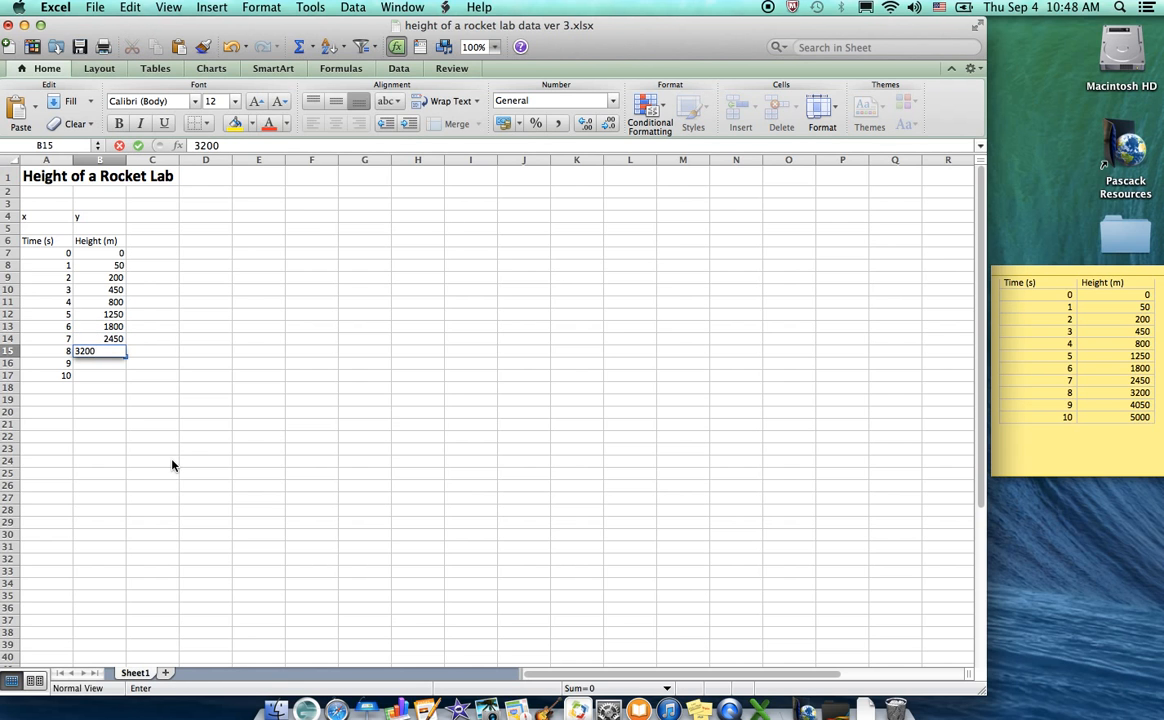
{"action": "key", "text": "Return"}
{"action": "type", "text": "4050"}
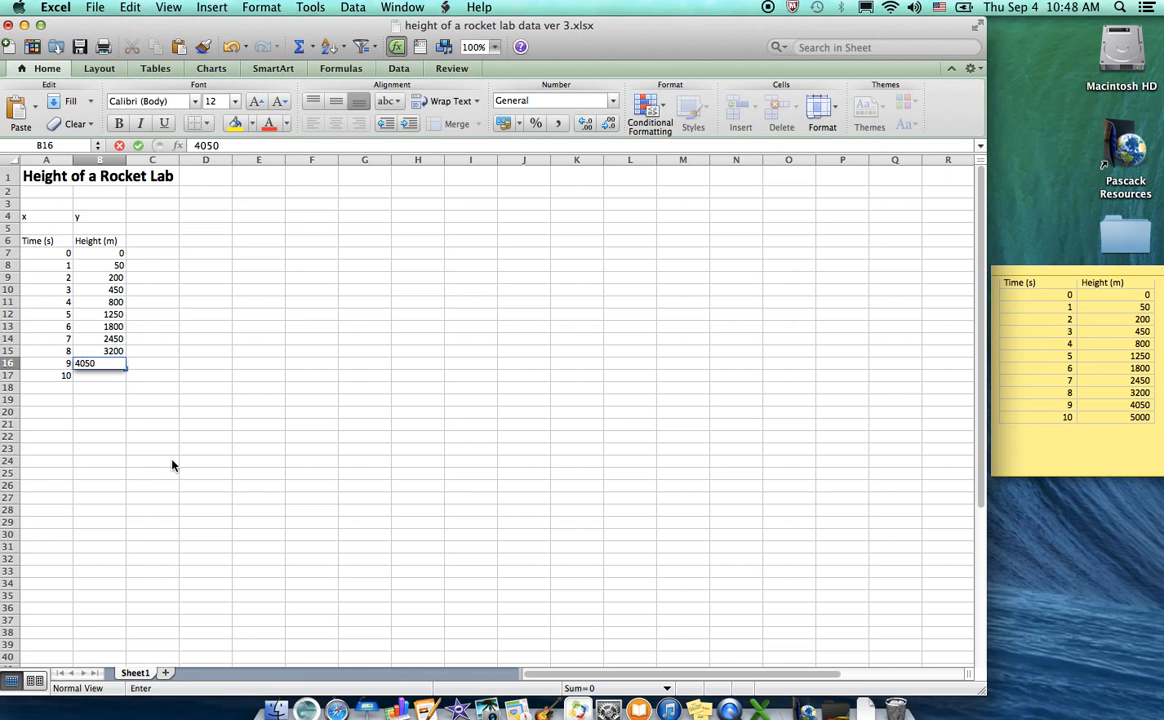
{"action": "key", "text": "Return"}
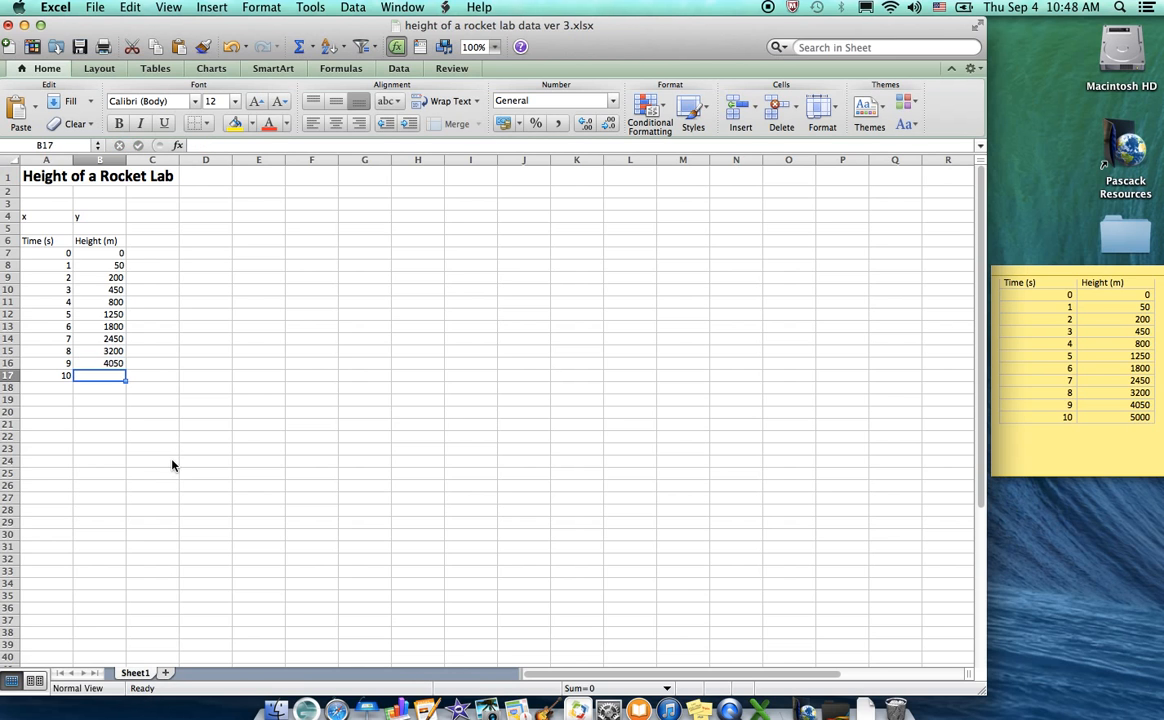
{"action": "type", "text": "5000"}
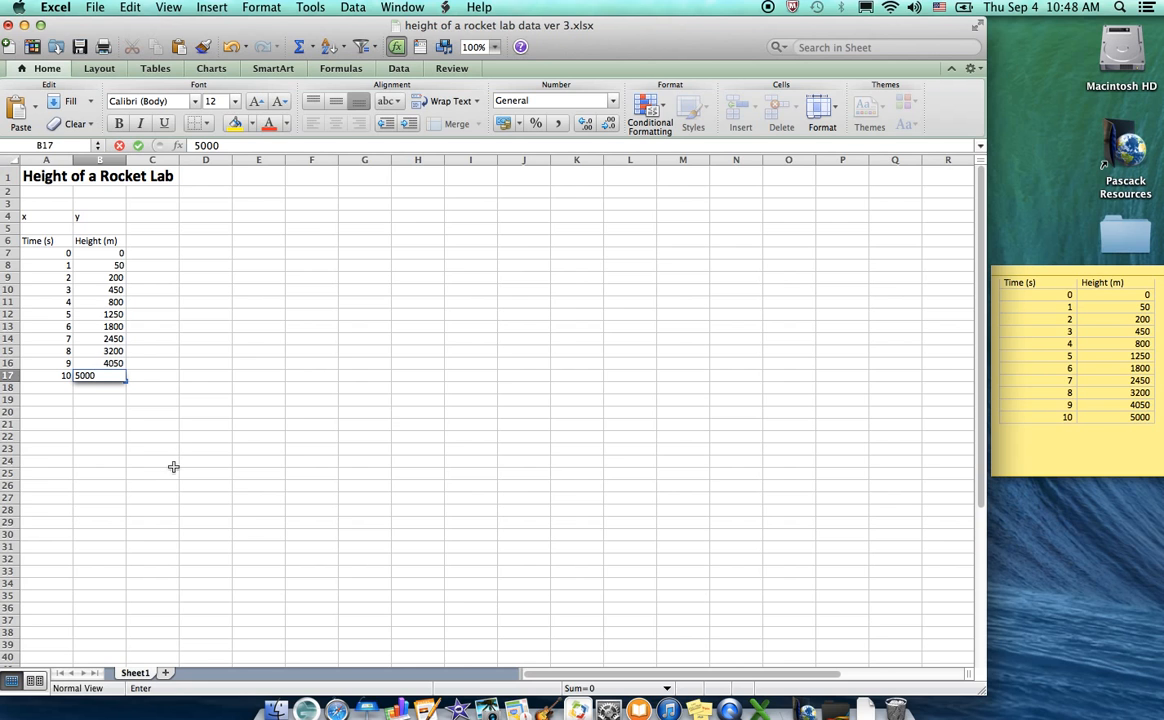
{"action": "left_click", "coordinate": [171, 465]}
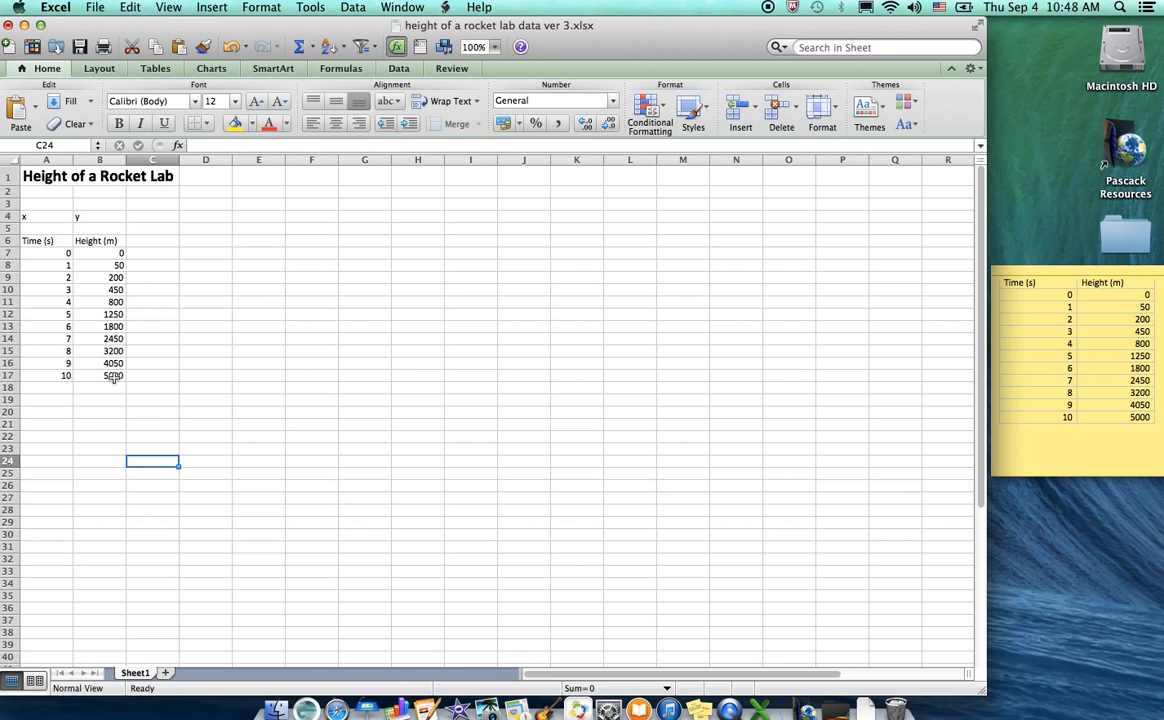
- Apply All Borders to the data table A6:B17 and add a Thick Box Border around it
{"action": "left_click_drag", "start_coordinate": [114, 377], "coordinate": [42, 243]}
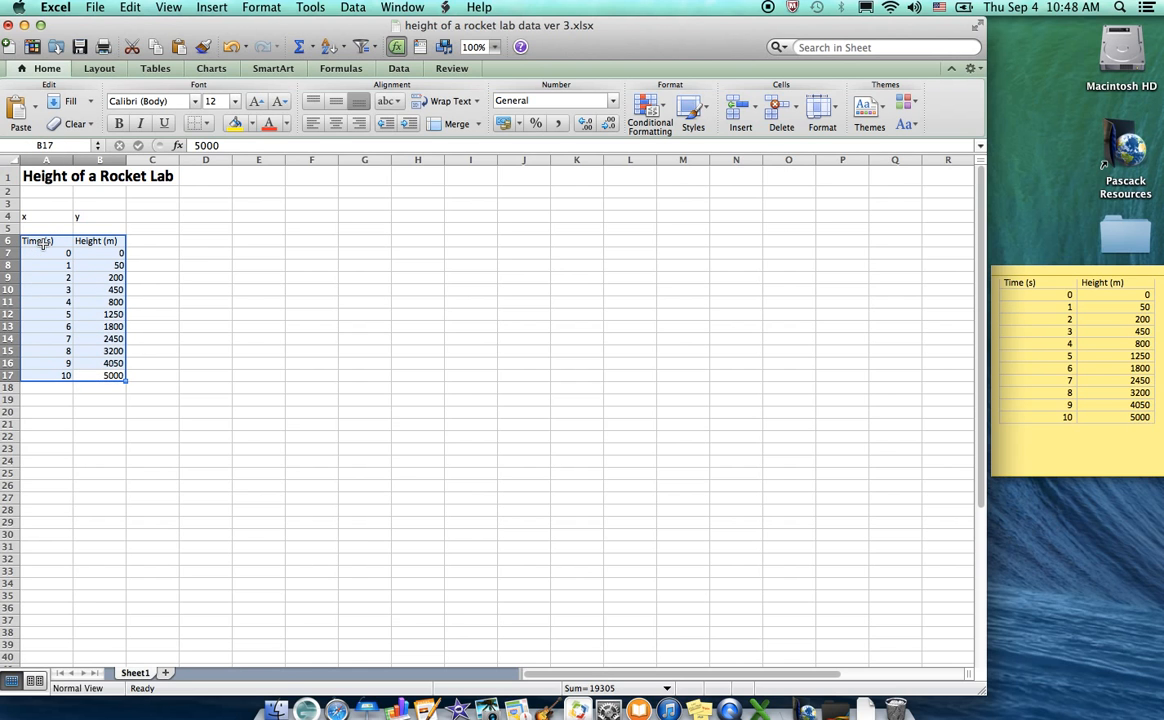
{"action": "left_click", "coordinate": [207, 124]}
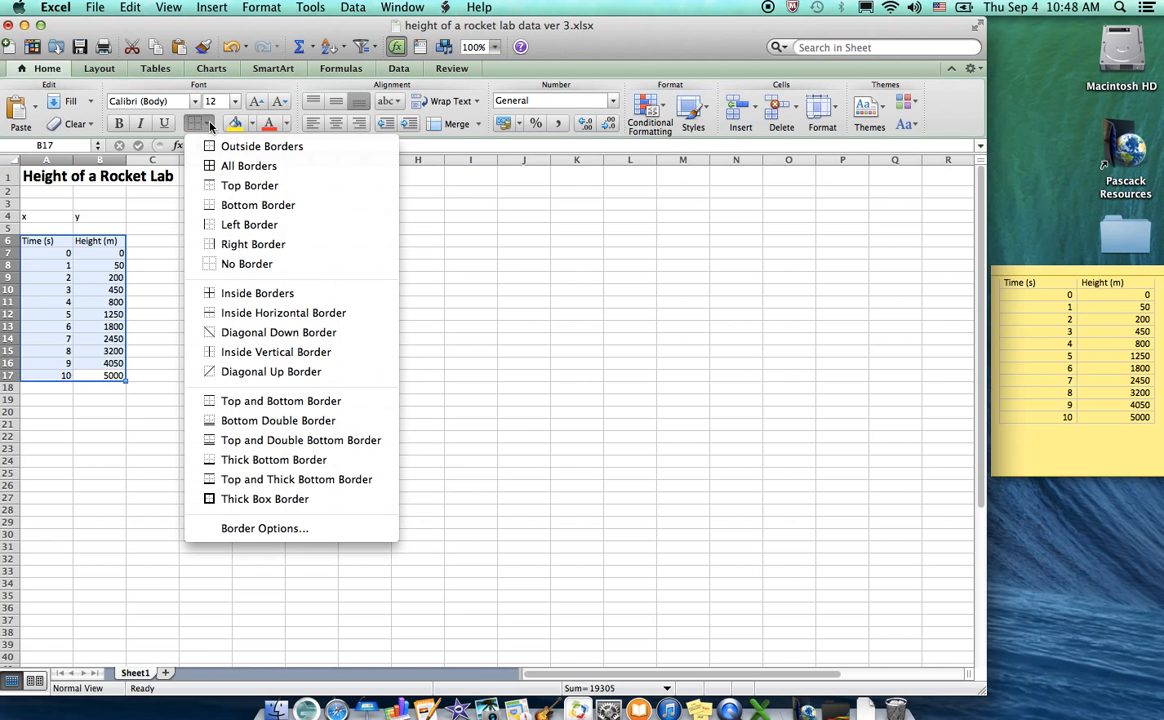
{"action": "left_click", "coordinate": [245, 167]}
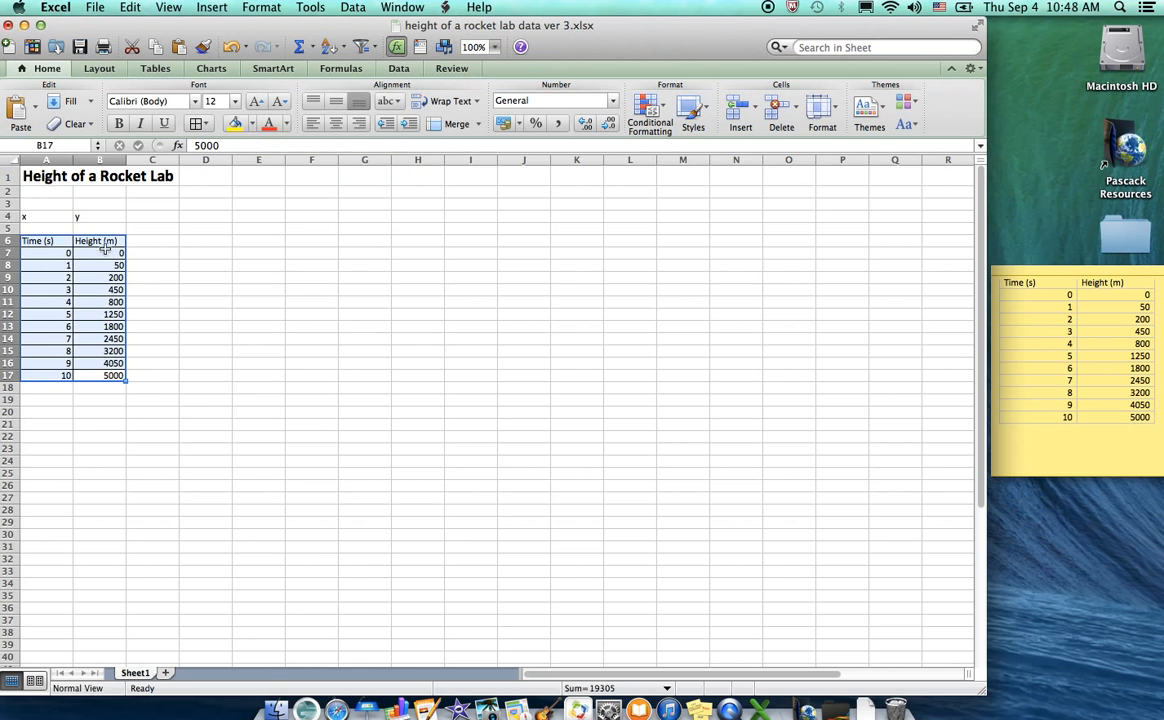
{"action": "left_click", "coordinate": [206, 124]}
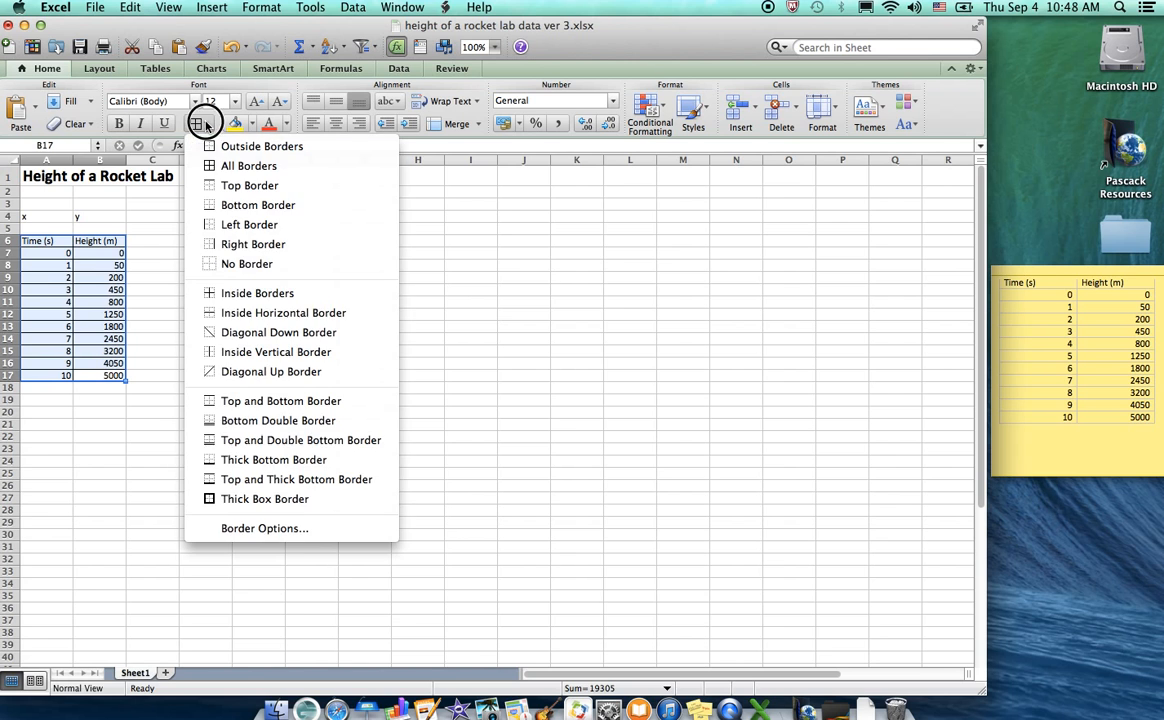
{"action": "left_click", "coordinate": [258, 505]}
{"action": "left_click", "coordinate": [137, 439]}
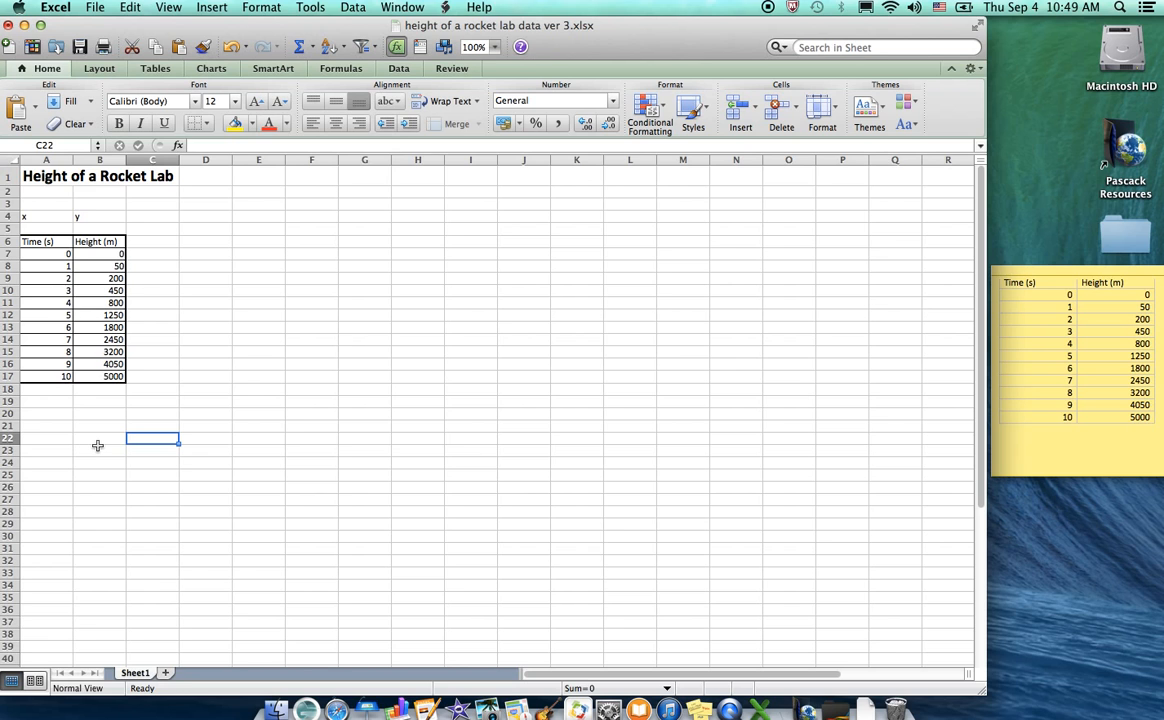
- Insert a Smooth Marked Scatter chart from the time and height values in A7:B17
{"action": "left_click", "coordinate": [211, 69]}
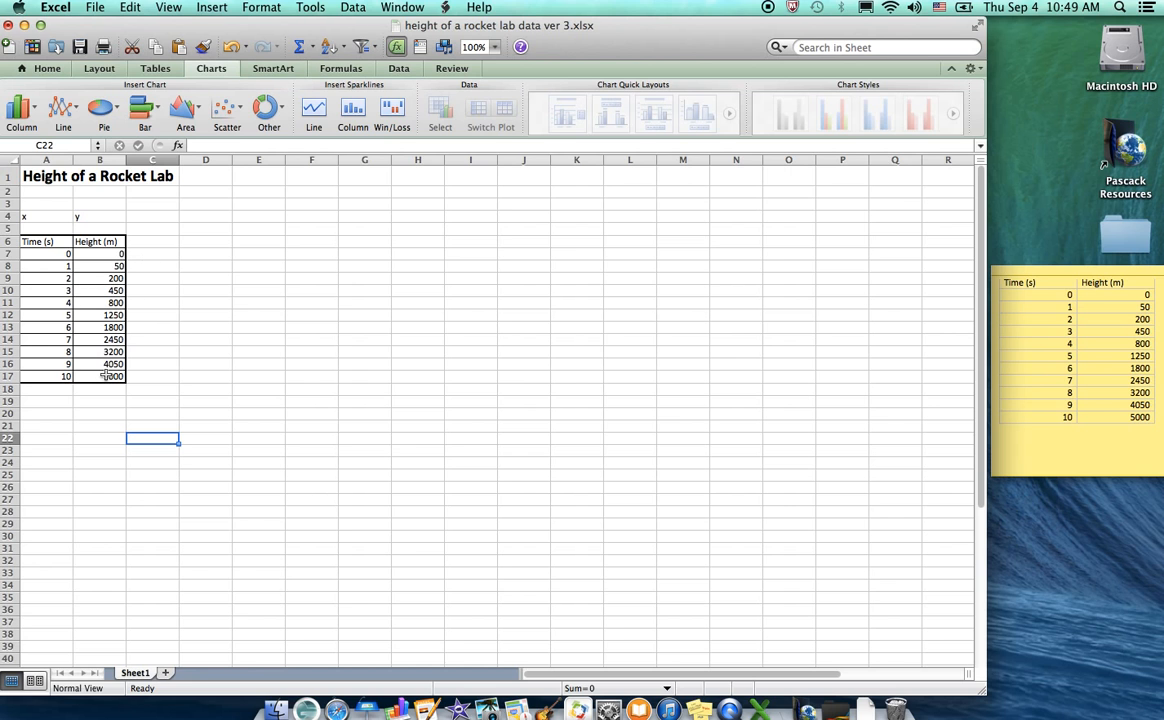
{"action": "left_click_drag", "start_coordinate": [105, 376], "coordinate": [51, 253]}
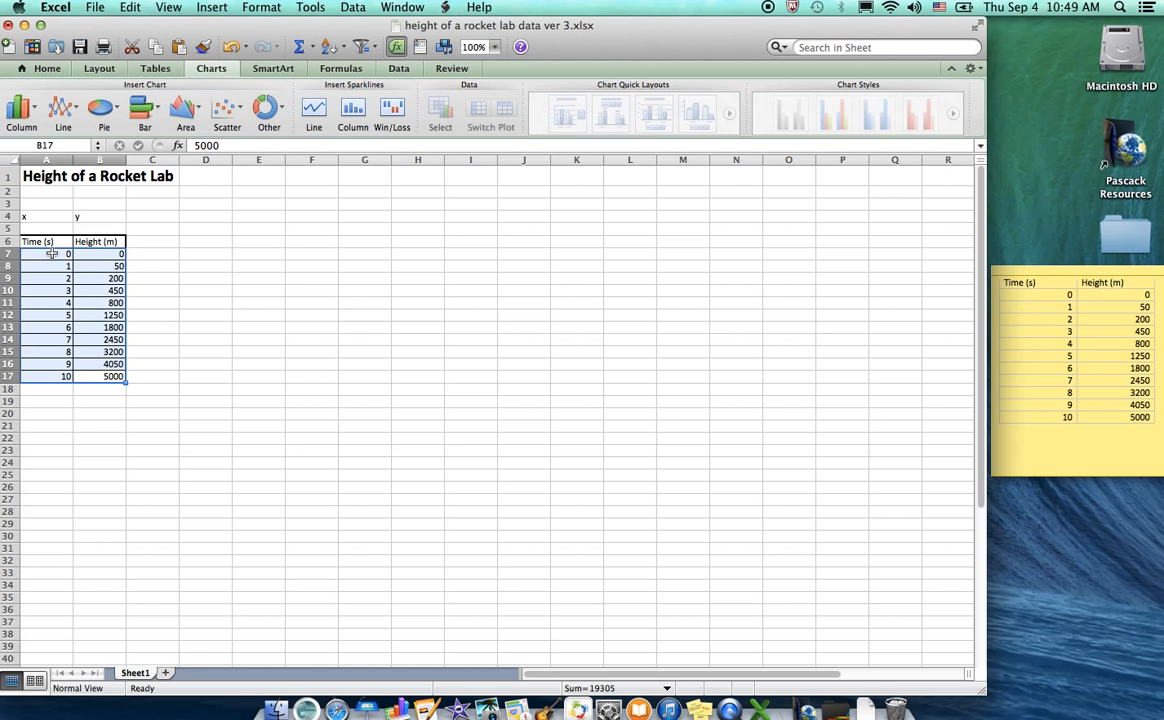
{"action": "left_click", "coordinate": [226, 108]}
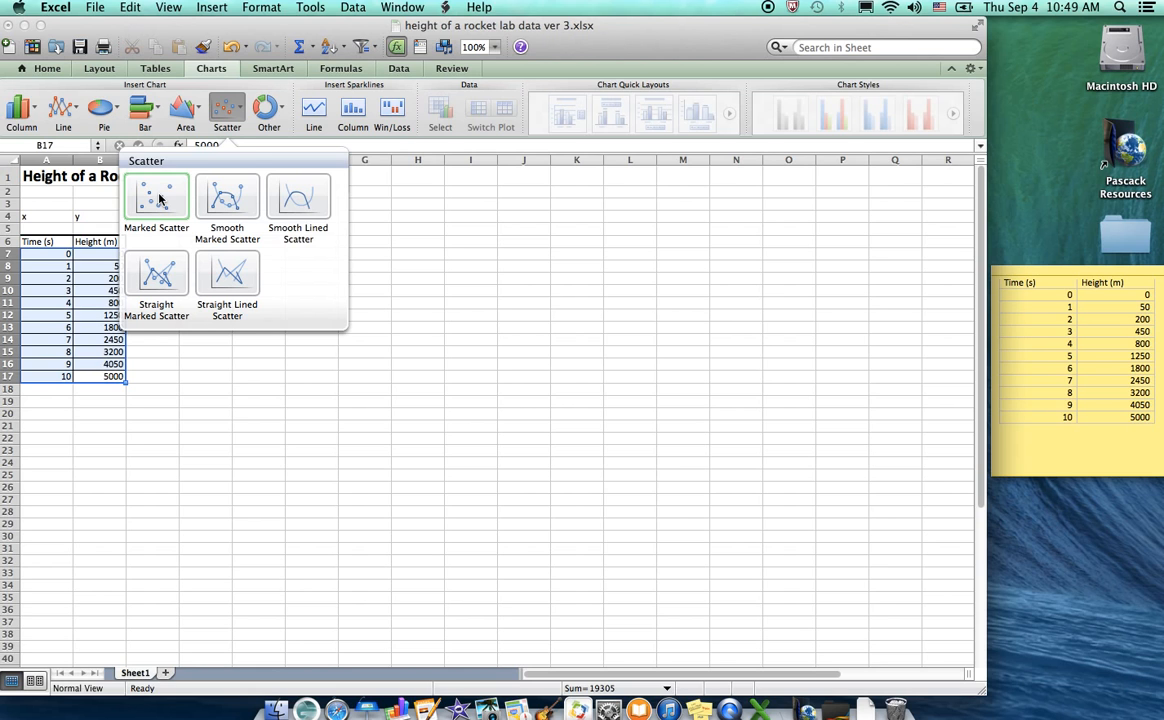
{"action": "left_click", "coordinate": [219, 205]}
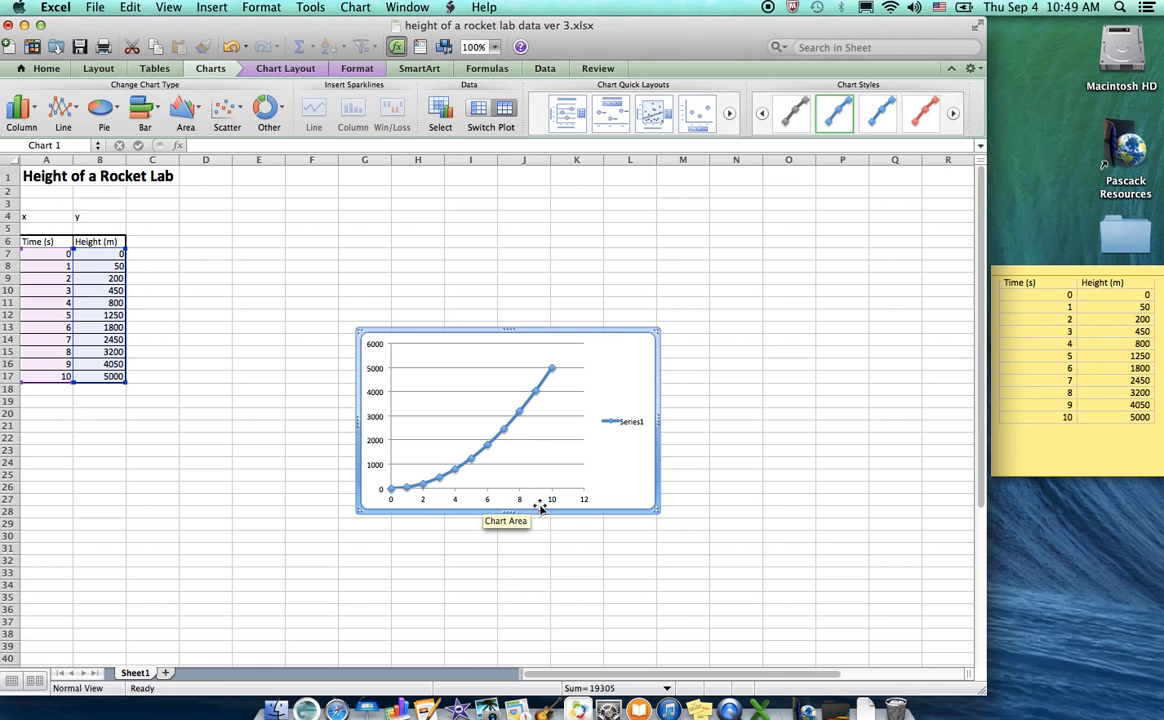
- Add a title above the chart reading "Height of a Rocket Launched from Ground"
{"action": "left_click", "coordinate": [288, 69]}
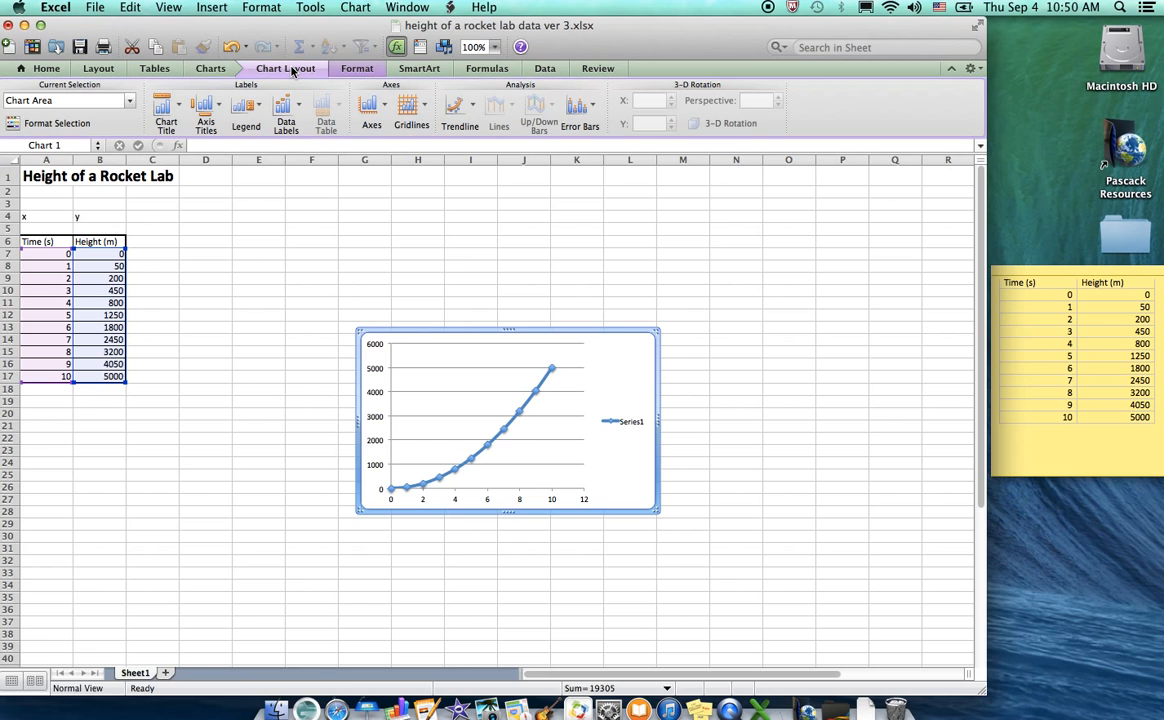
{"action": "left_click", "coordinate": [165, 112]}
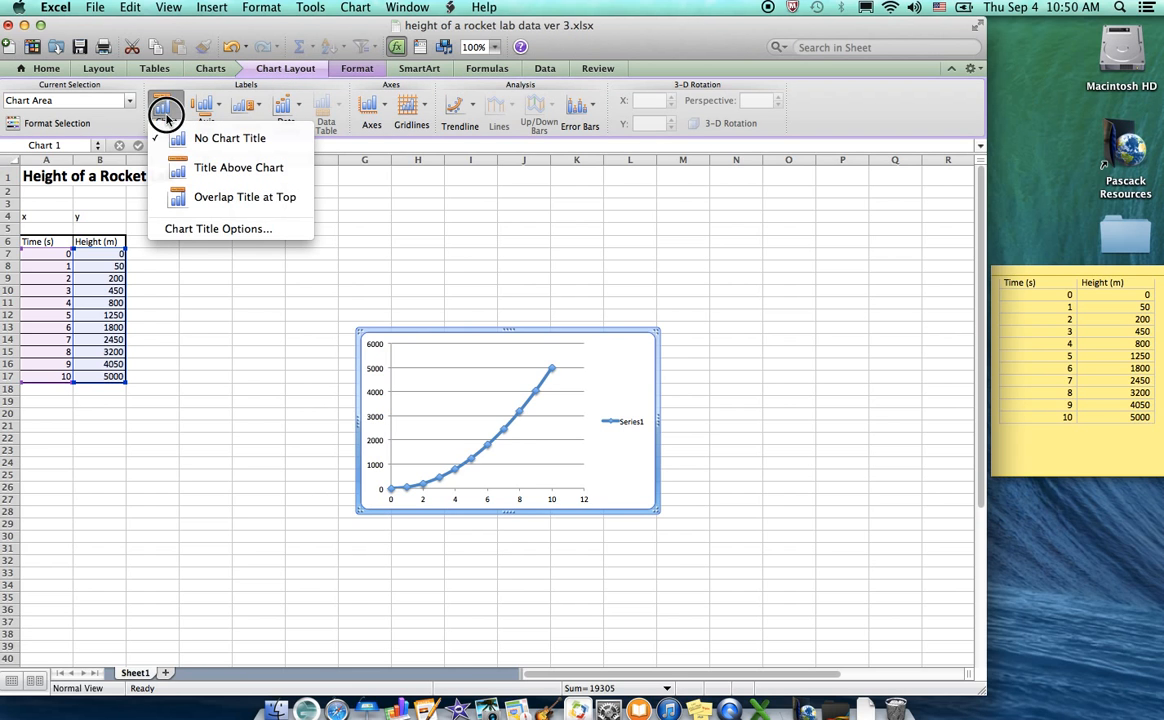
{"action": "left_click", "coordinate": [208, 165]}
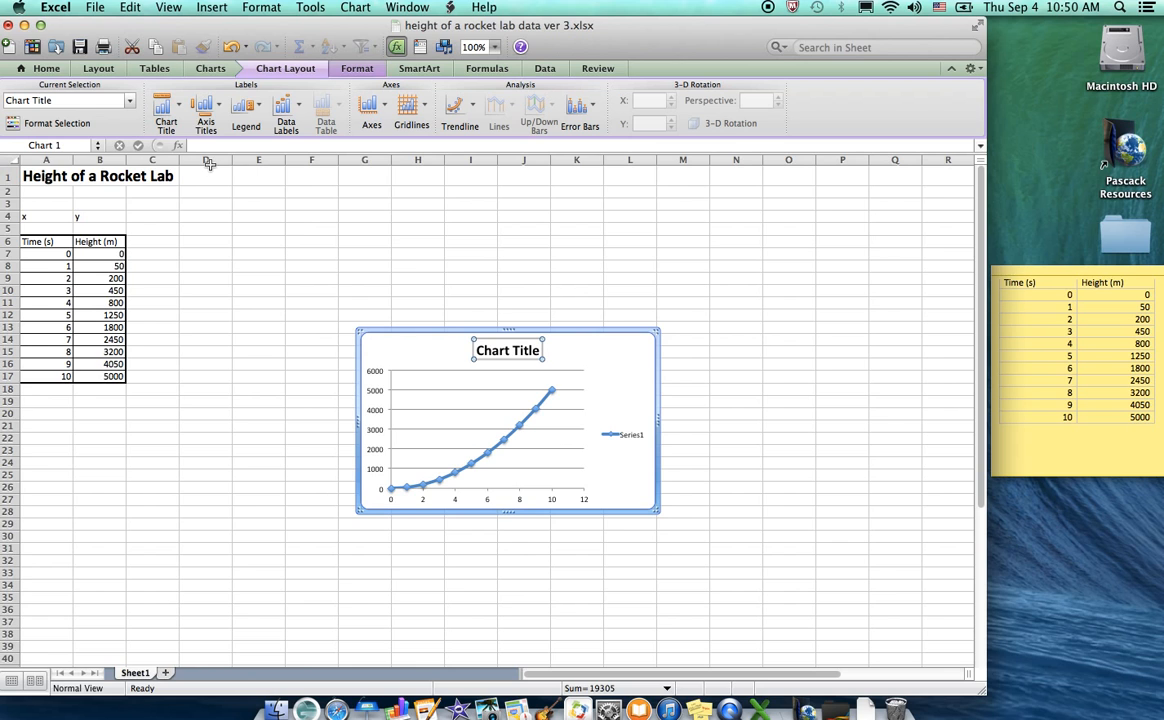
{"action": "type", "text": "Height of"}
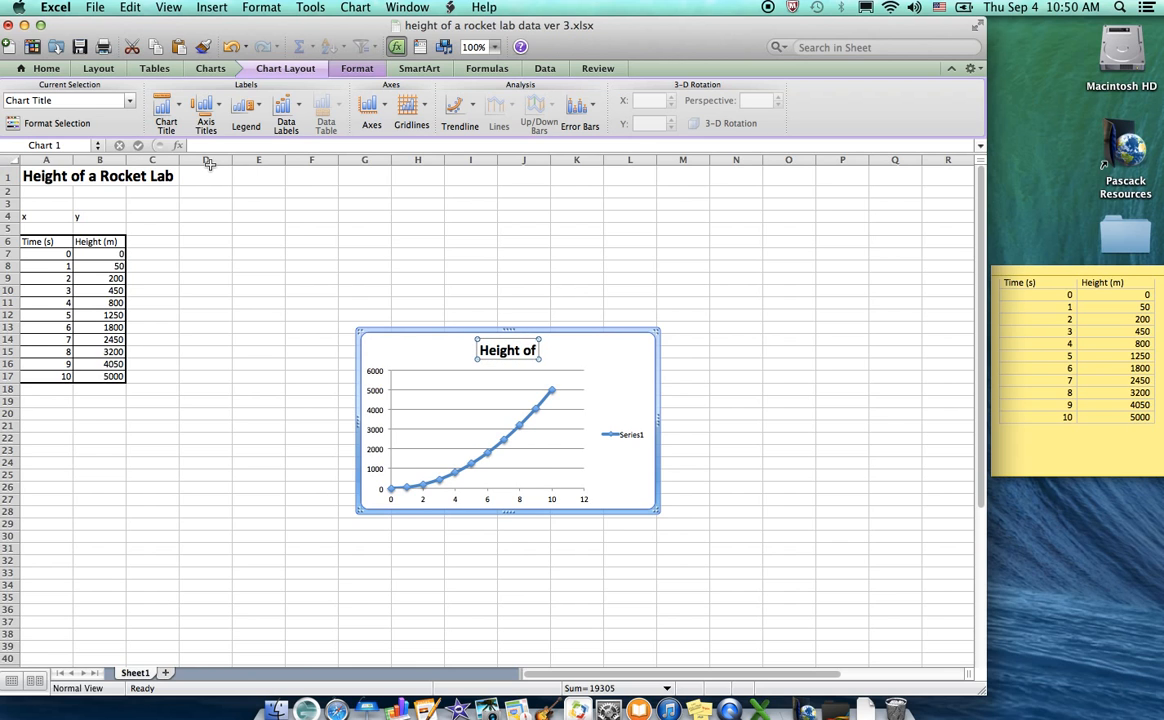
{"action": "type", "text": " a Rocket"}
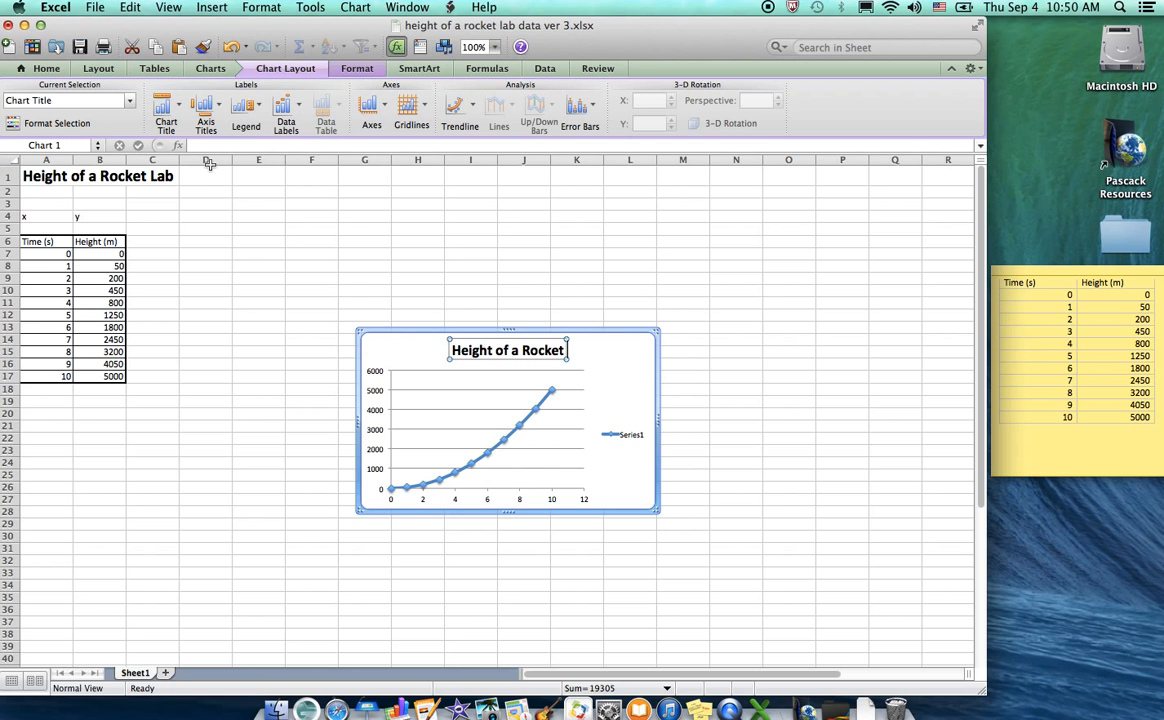
{"action": "type", "text": " Launched fro"}
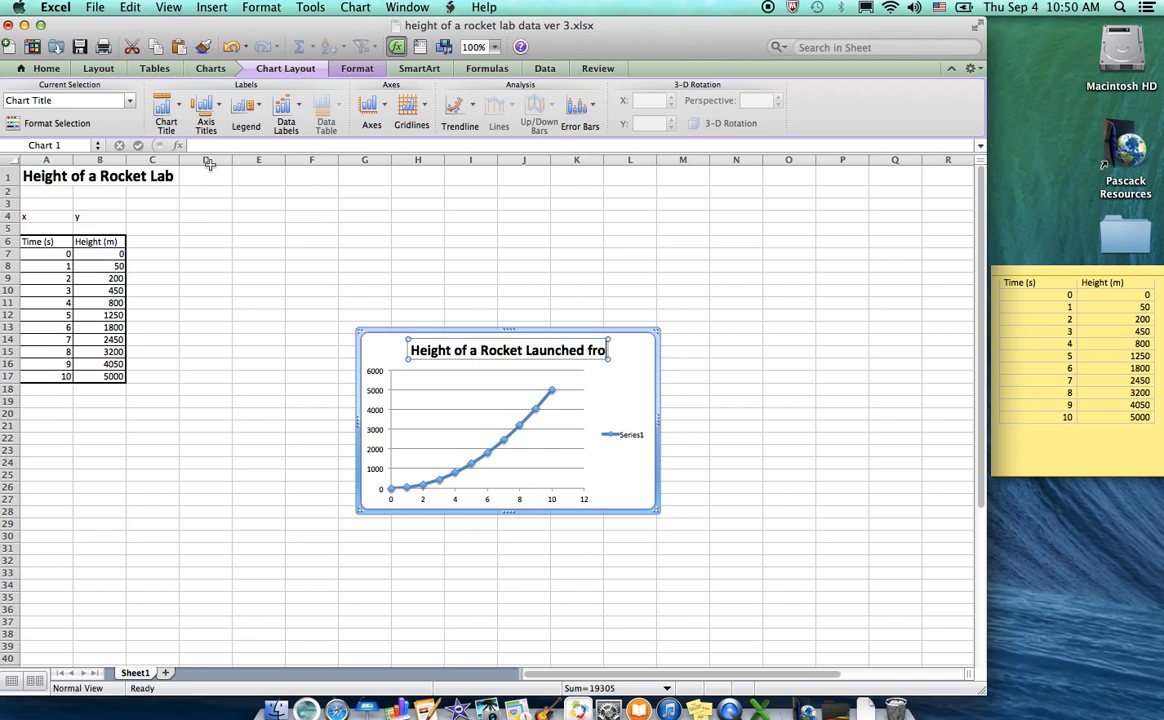
{"action": "type", "text": "m Ground"}
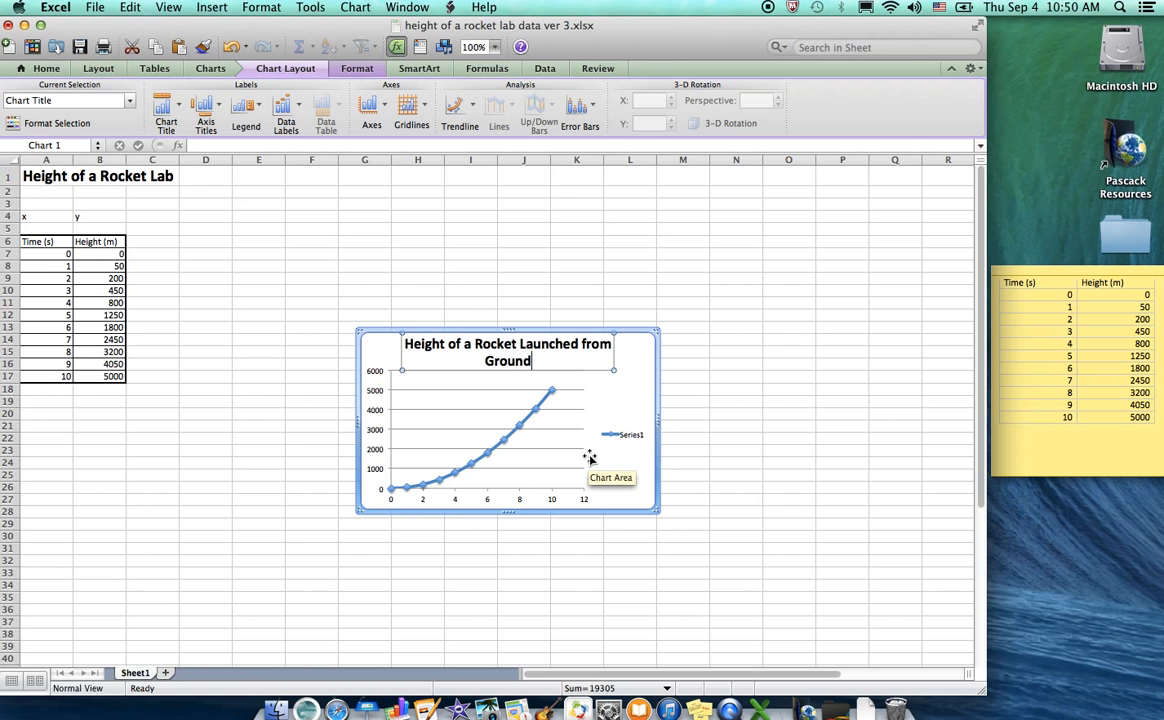
- Add a horizontal axis title below the chart's axis reading "Time (s)"
{"action": "left_click", "coordinate": [209, 119]}
{"action": "mouse_move", "coordinate": [240, 131]}
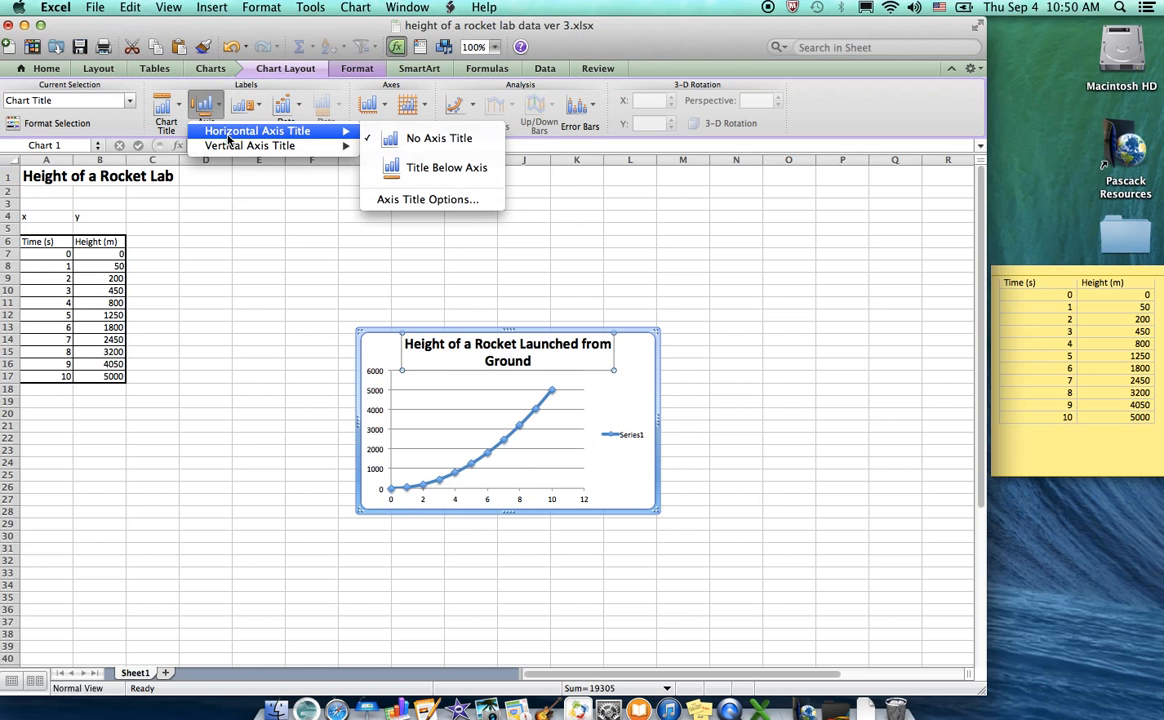
{"action": "left_click", "coordinate": [430, 167]}
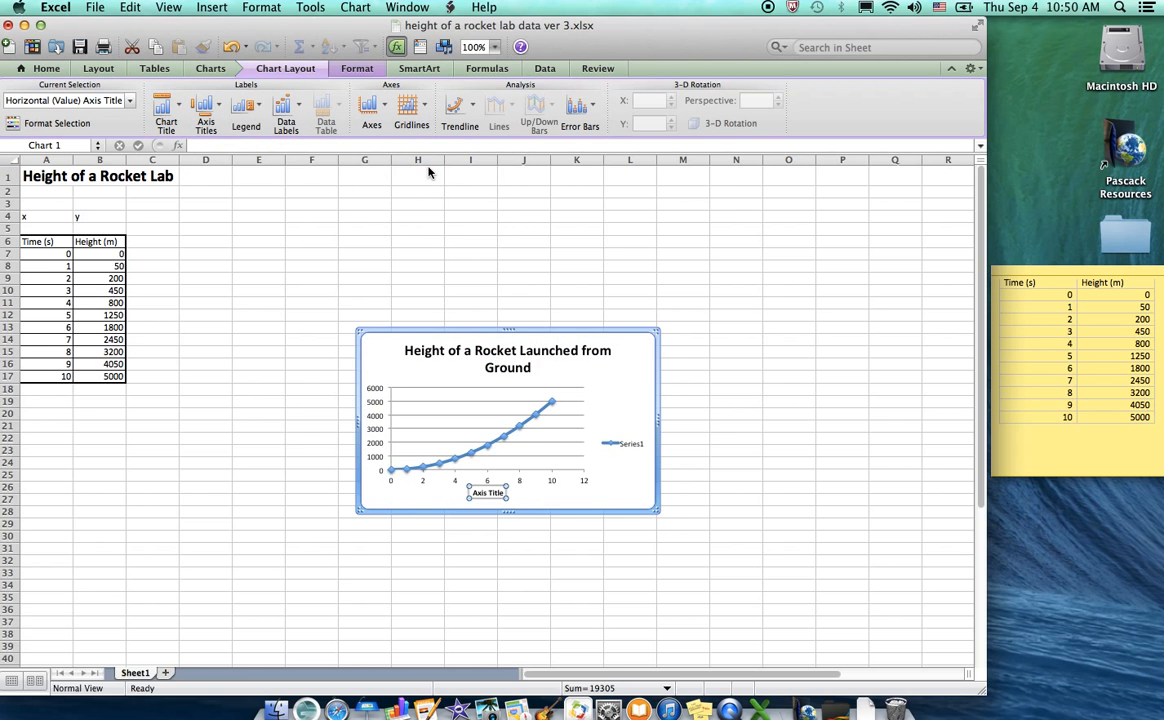
{"action": "type", "text": "Tim"}
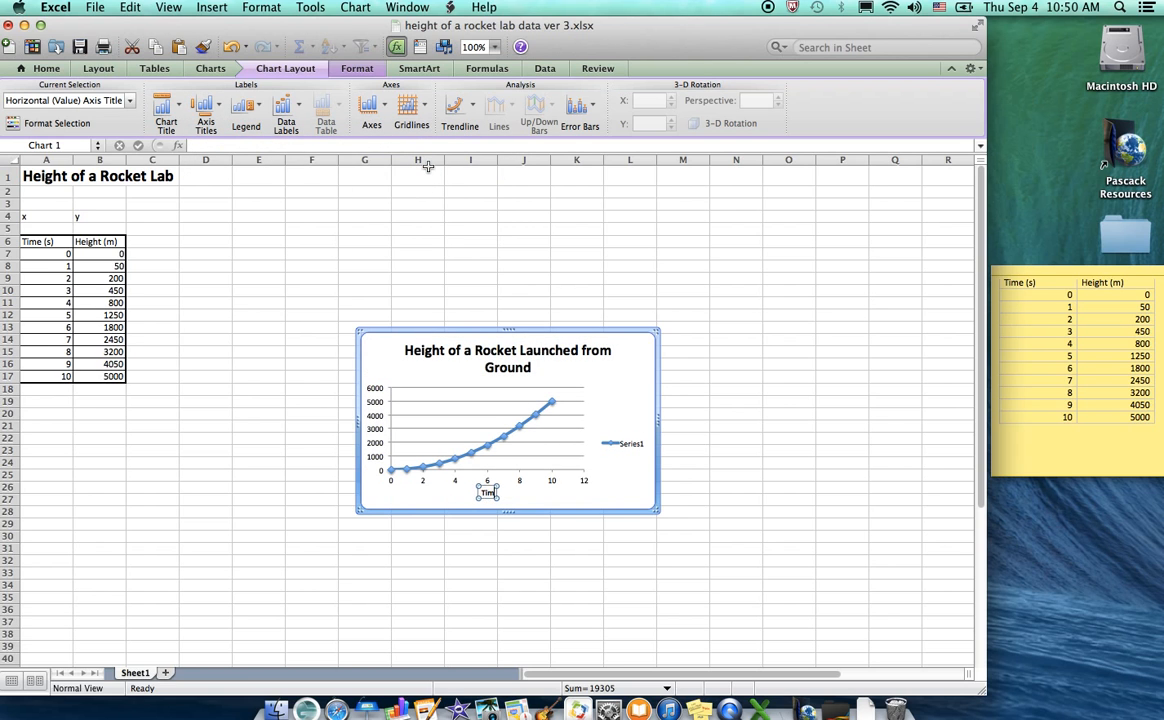
{"action": "type", "text": "e (s)"}
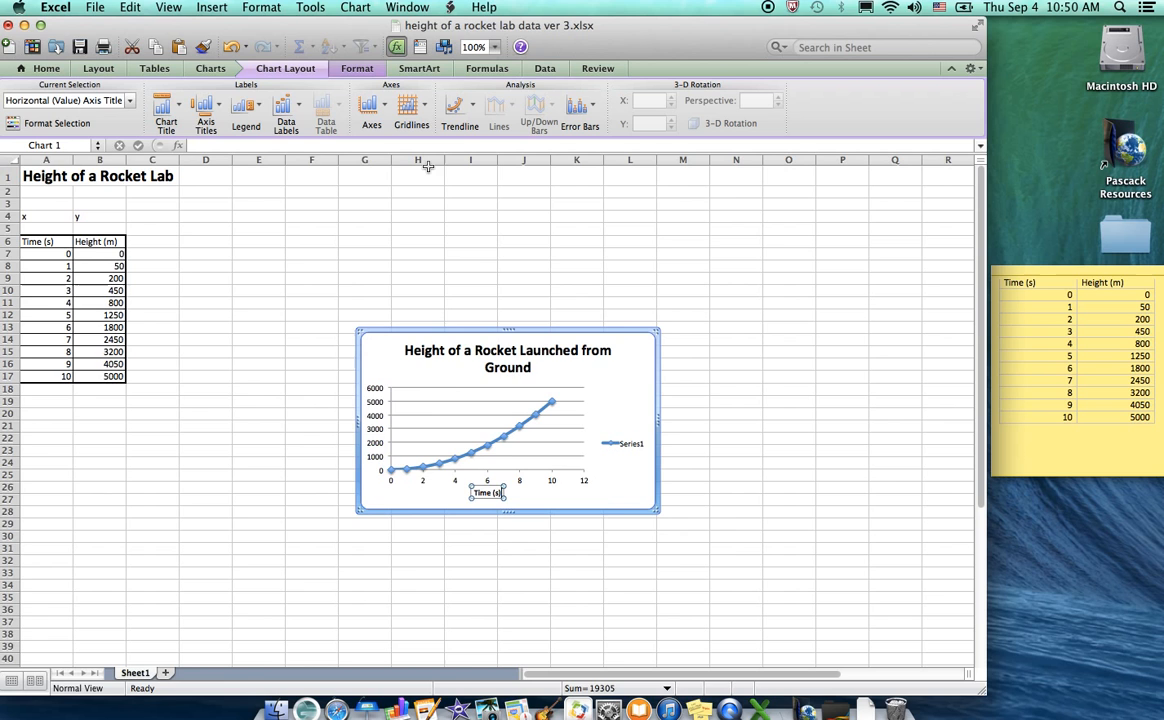
{"action": "left_click", "coordinate": [546, 491]}
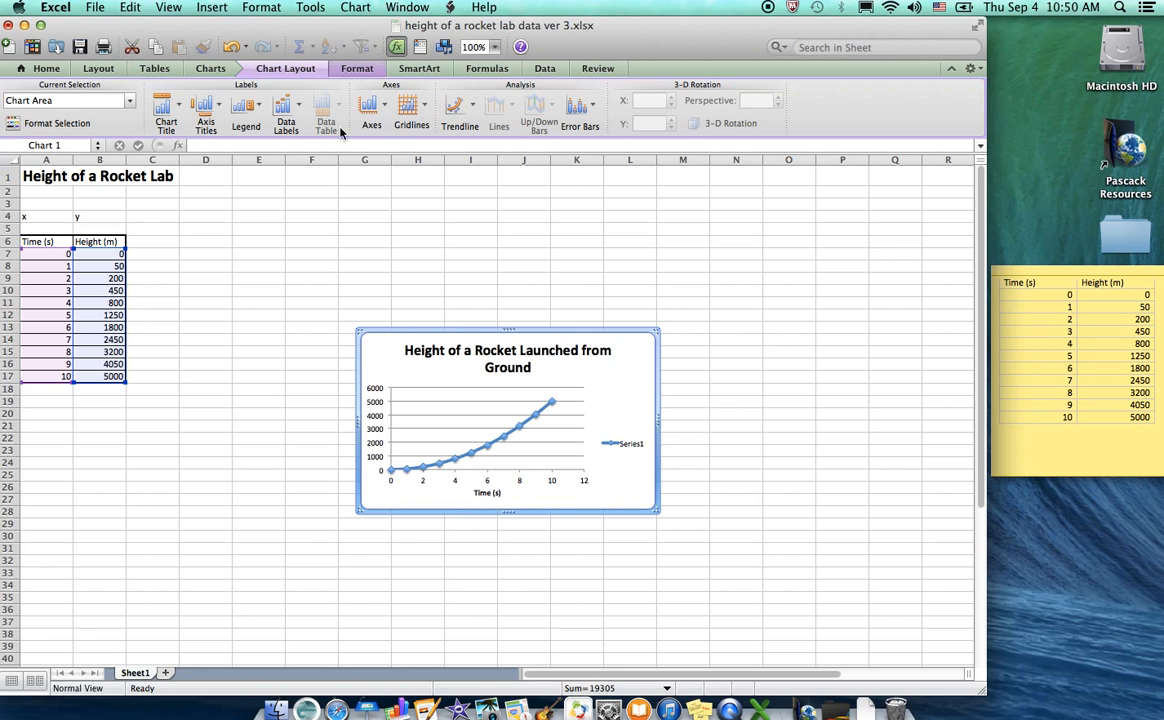
- Add a rotated vertical axis title reading "Height (m)" to the chart
{"action": "left_click", "coordinate": [199, 108]}
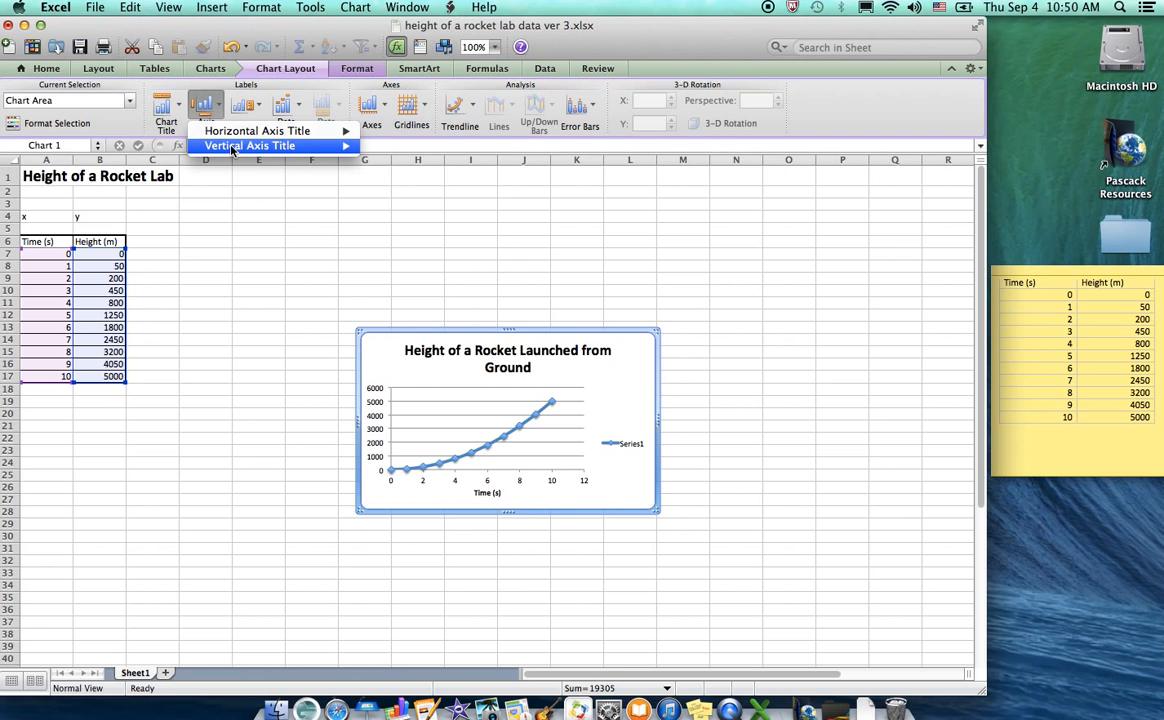
{"action": "mouse_move", "coordinate": [233, 150]}
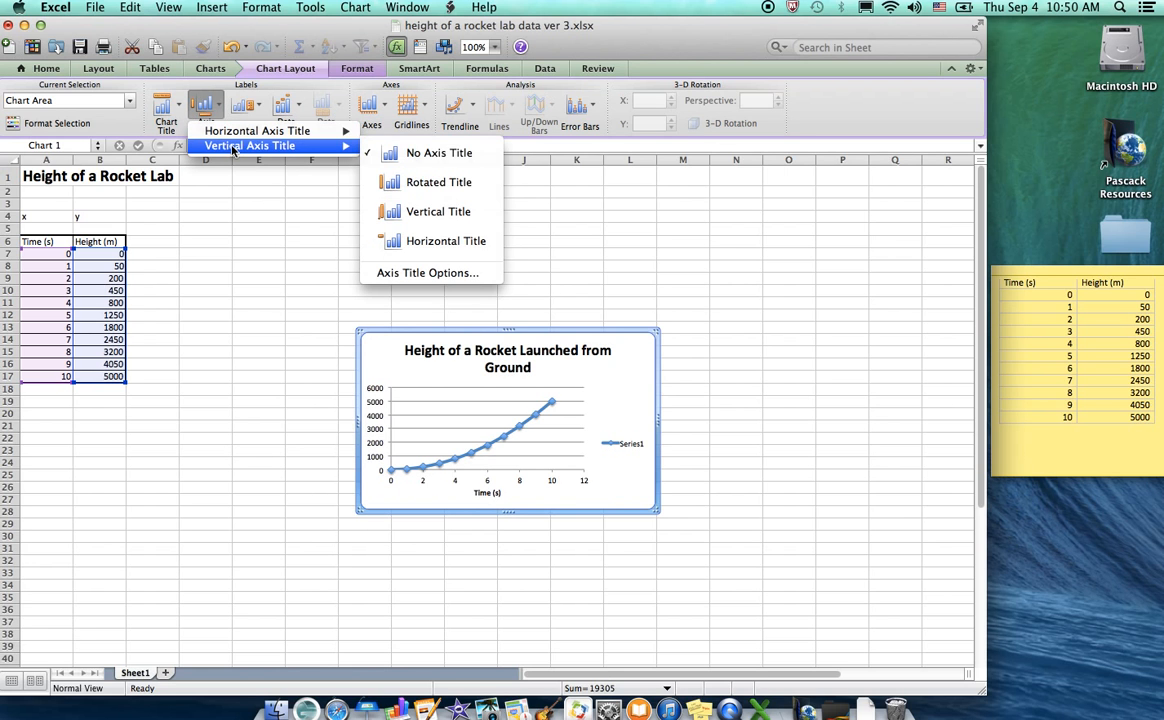
{"action": "left_click", "coordinate": [439, 189]}
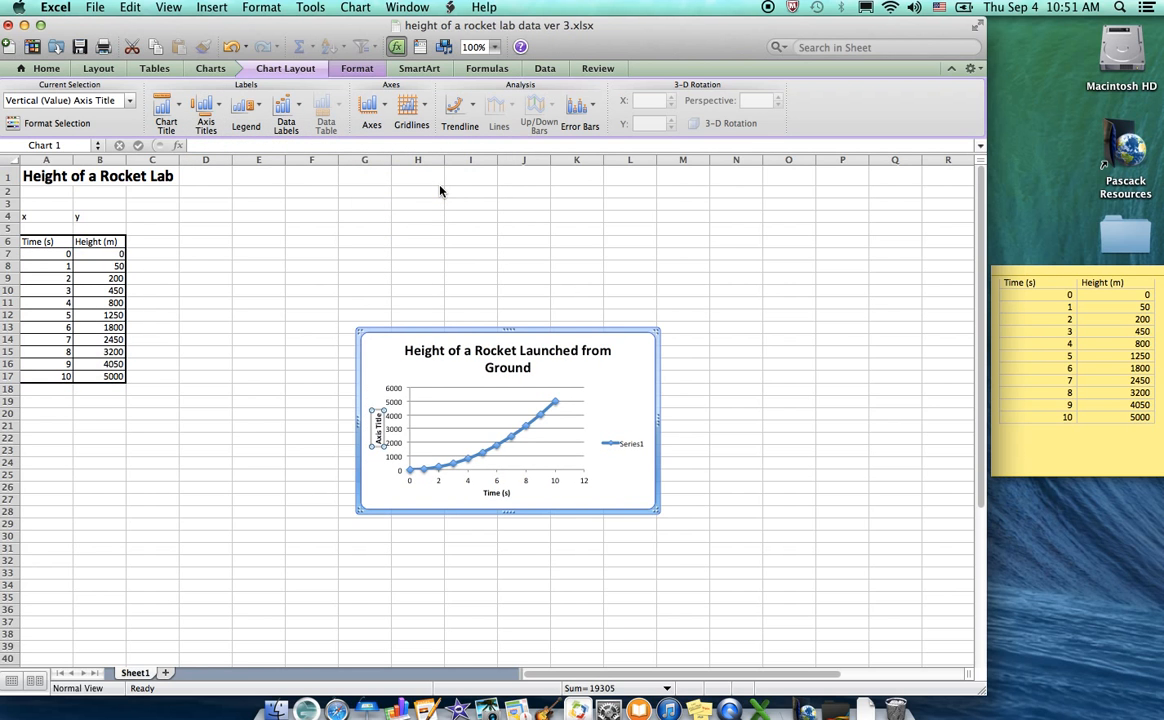
{"action": "type", "text": "Height ("}
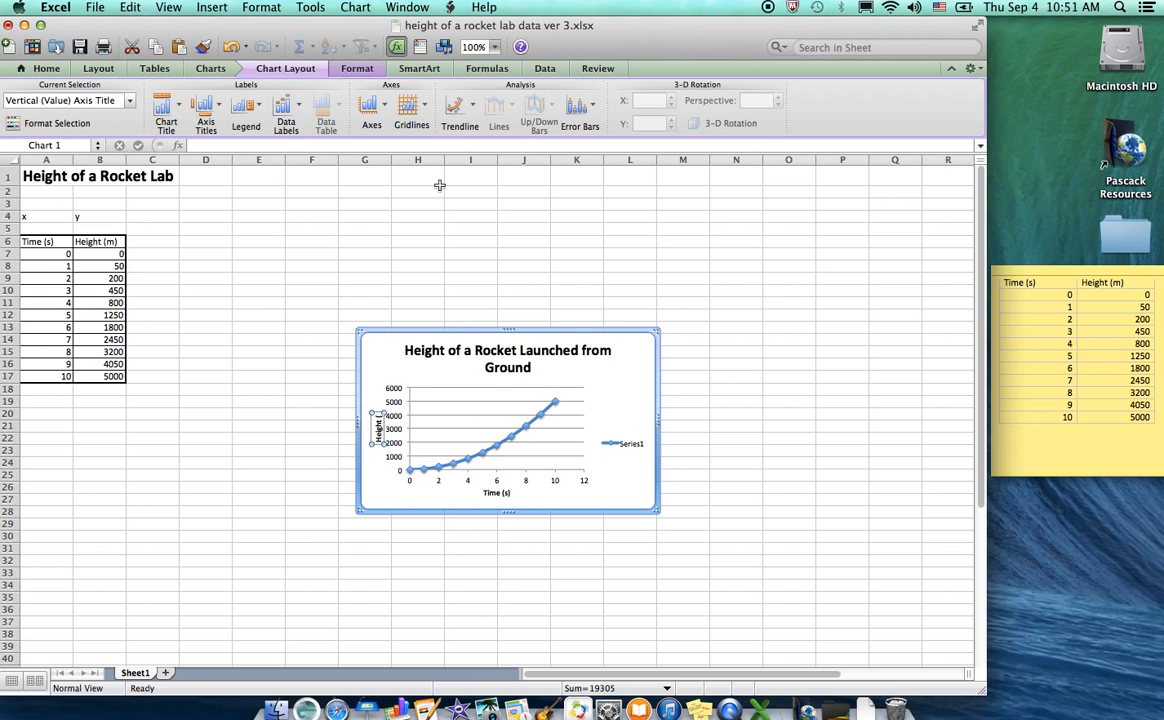
{"action": "type", "text": "m)"}
{"action": "left_click", "coordinate": [398, 496]}
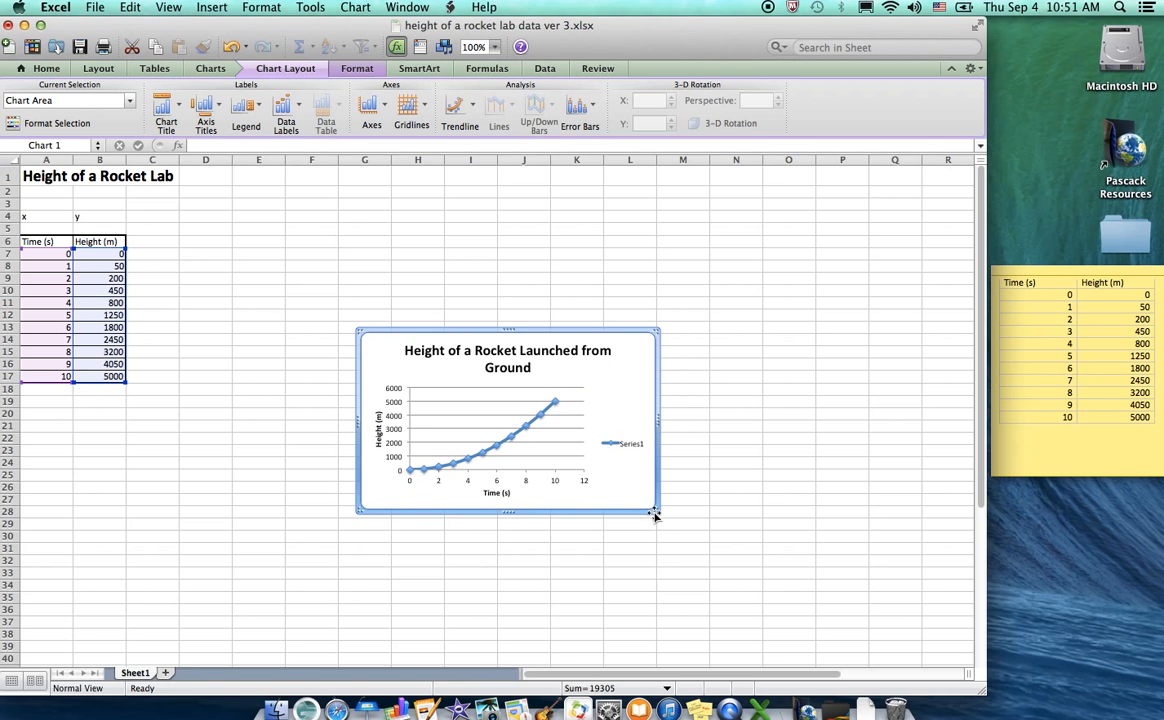
- Place the chart directly beside the data table, widened to reach column I, and delete its Series1 legend
{"action": "left_click_drag", "start_coordinate": [584, 329], "coordinate": [316, 229]}
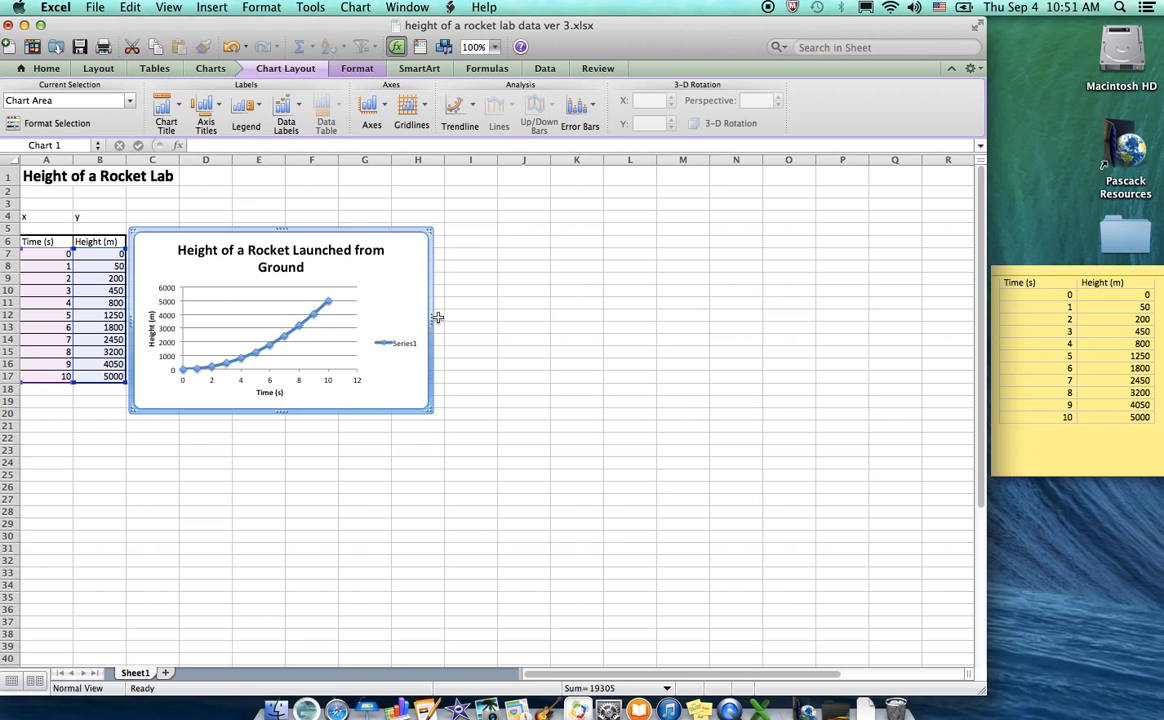
{"action": "left_click_drag", "start_coordinate": [437, 318], "coordinate": [490, 318]}
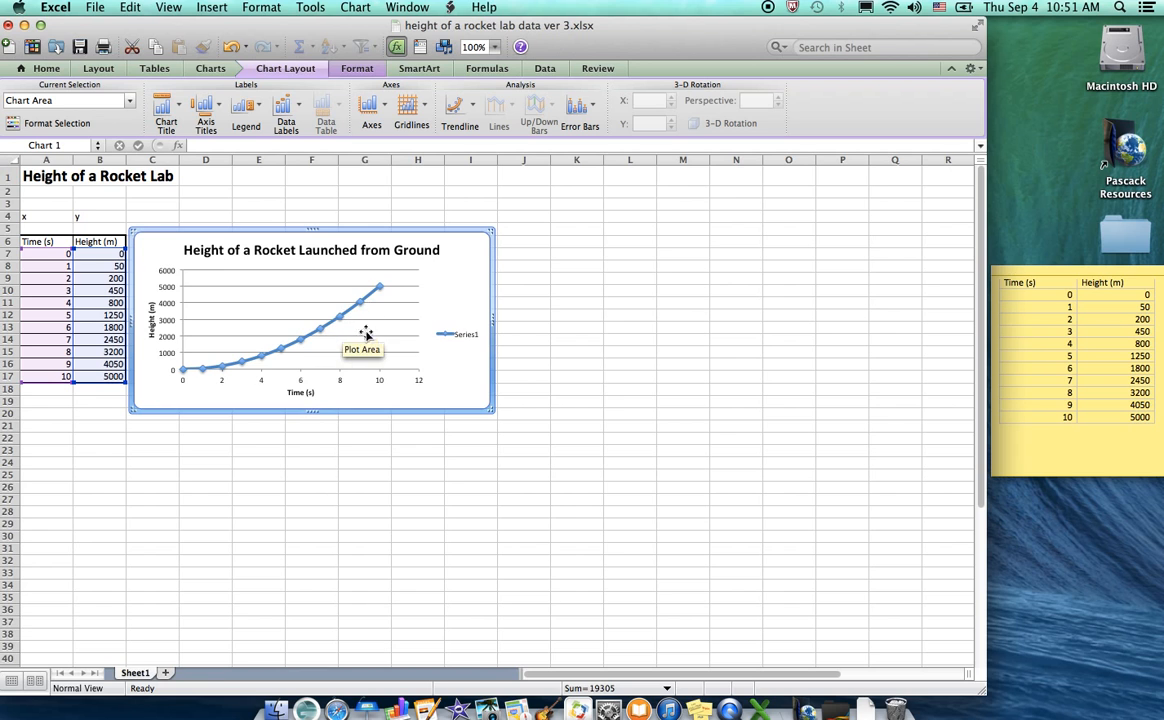
{"action": "left_click", "coordinate": [462, 337]}
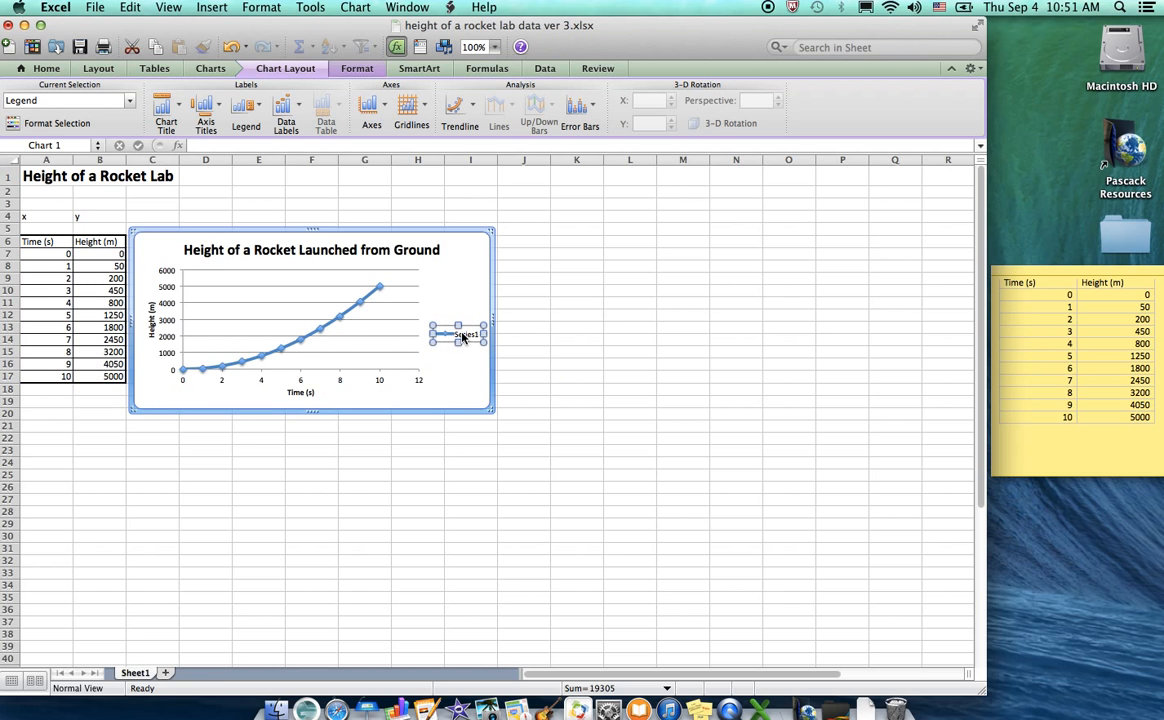
{"action": "key", "text": "Delete"}
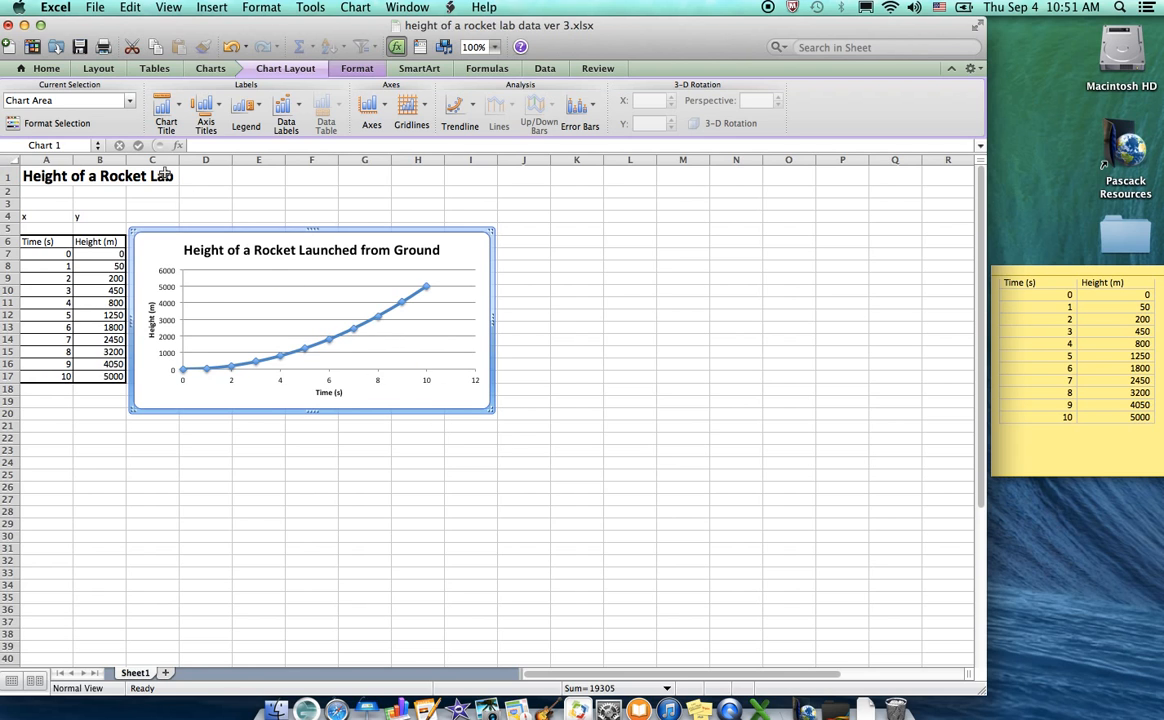
- Set the print area to A1:I21, covering the heading, data table and chart
{"action": "left_click", "coordinate": [475, 427]}
{"action": "left_click_drag", "start_coordinate": [473, 407], "coordinate": [22, 178]}
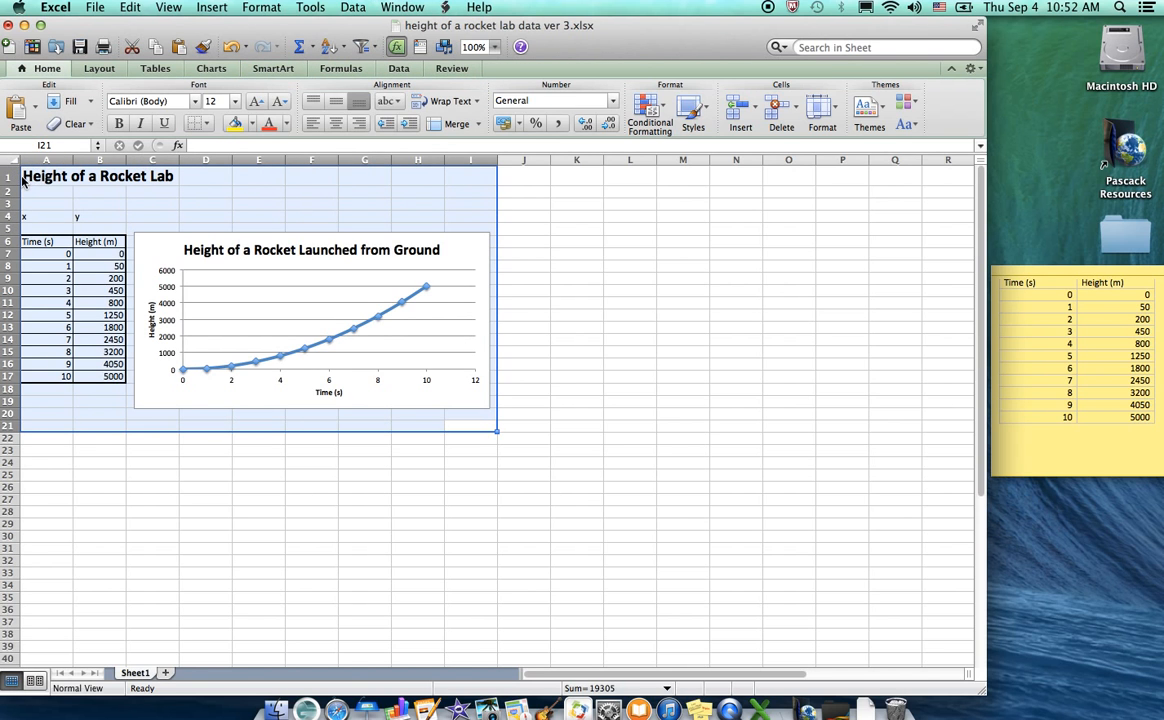
{"action": "left_click", "coordinate": [88, 8]}
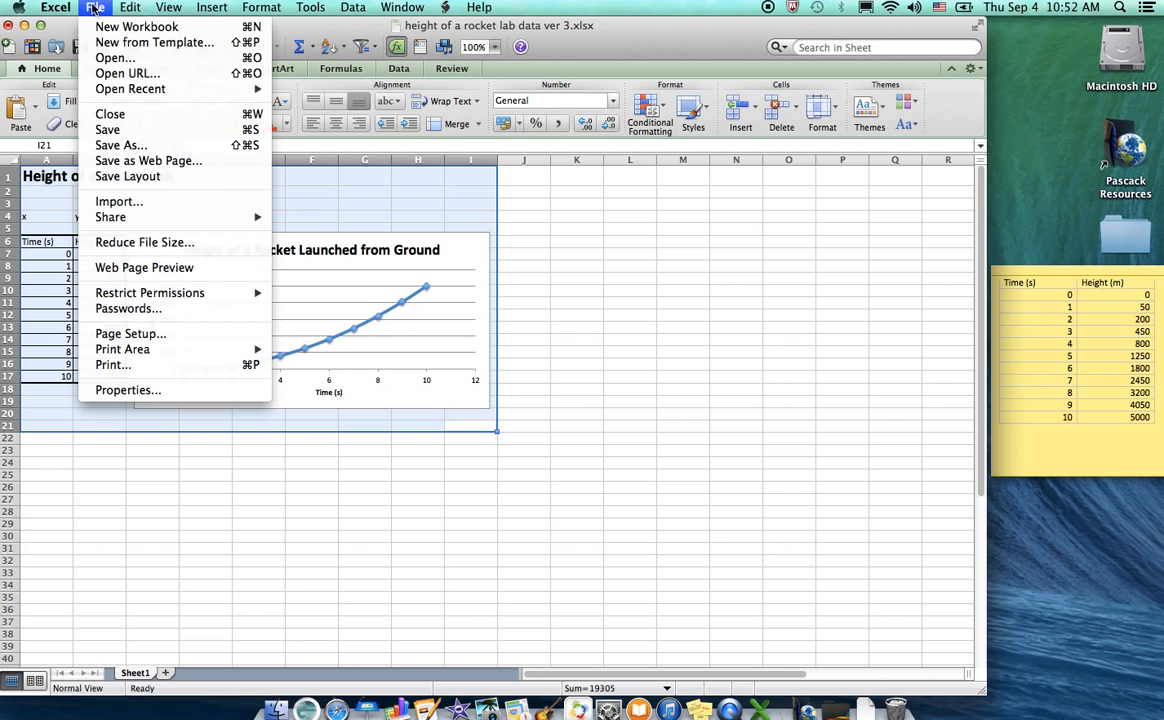
{"action": "mouse_move", "coordinate": [122, 349]}
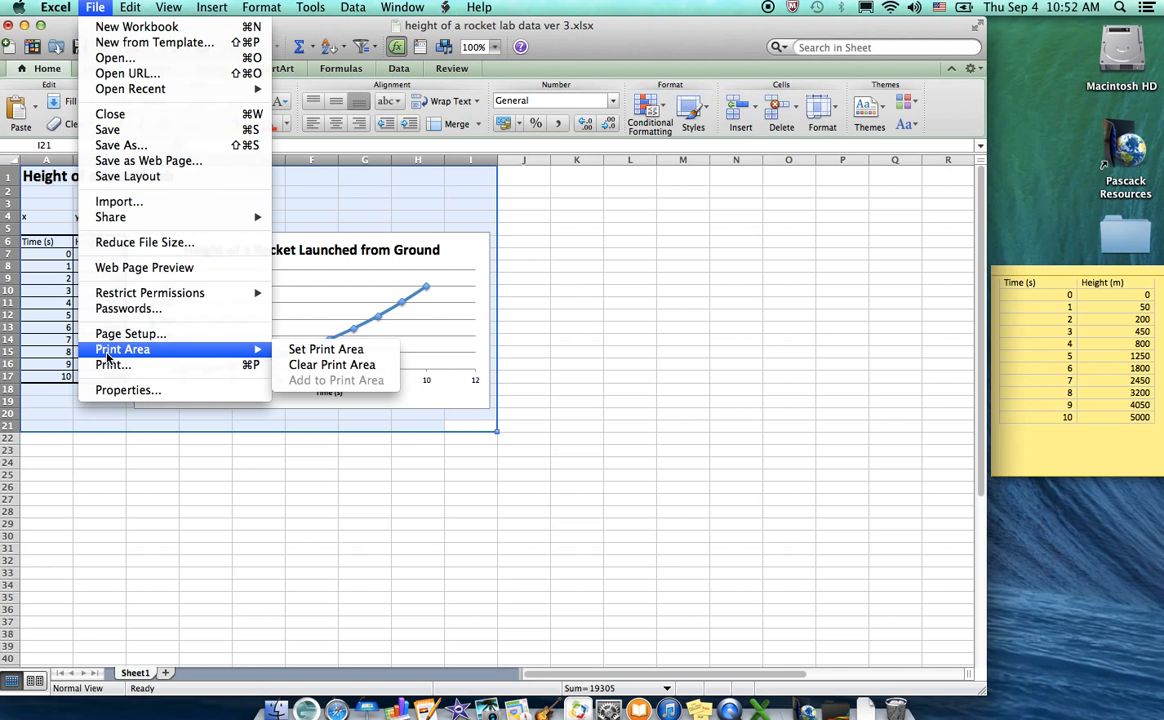
{"action": "left_click", "coordinate": [362, 350]}
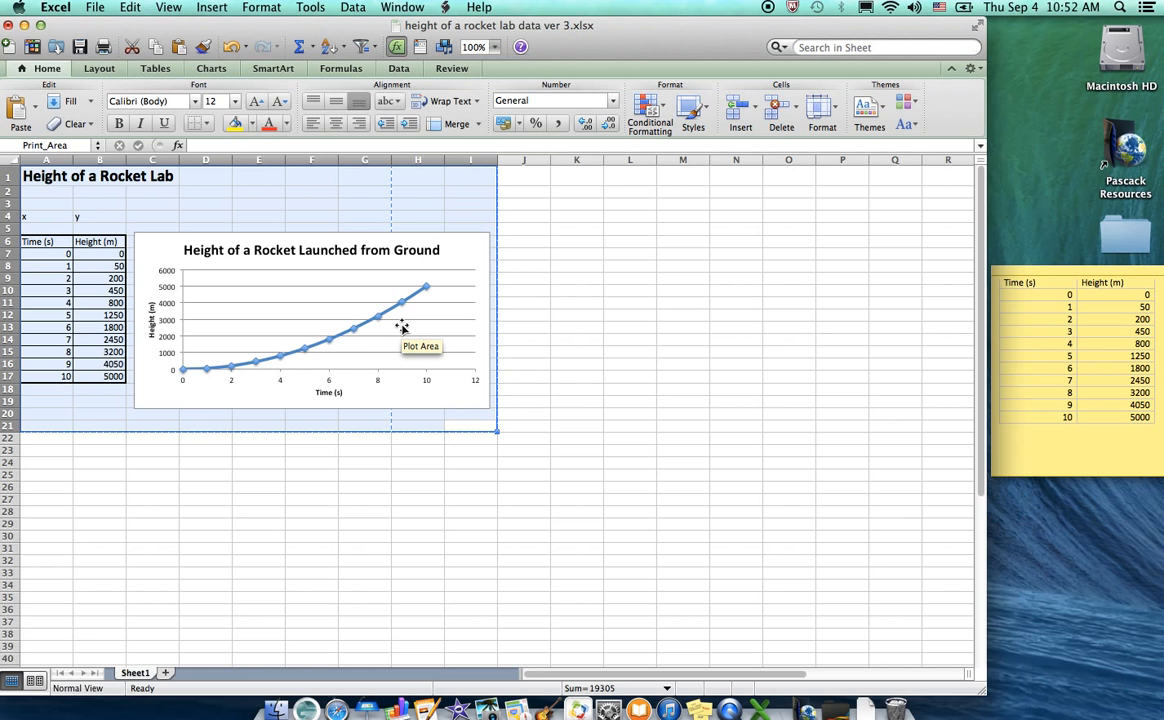
- Move the chart below the data table, starting at row 19, and size its width to fit within columns A to G
{"action": "left_click", "coordinate": [458, 245]}
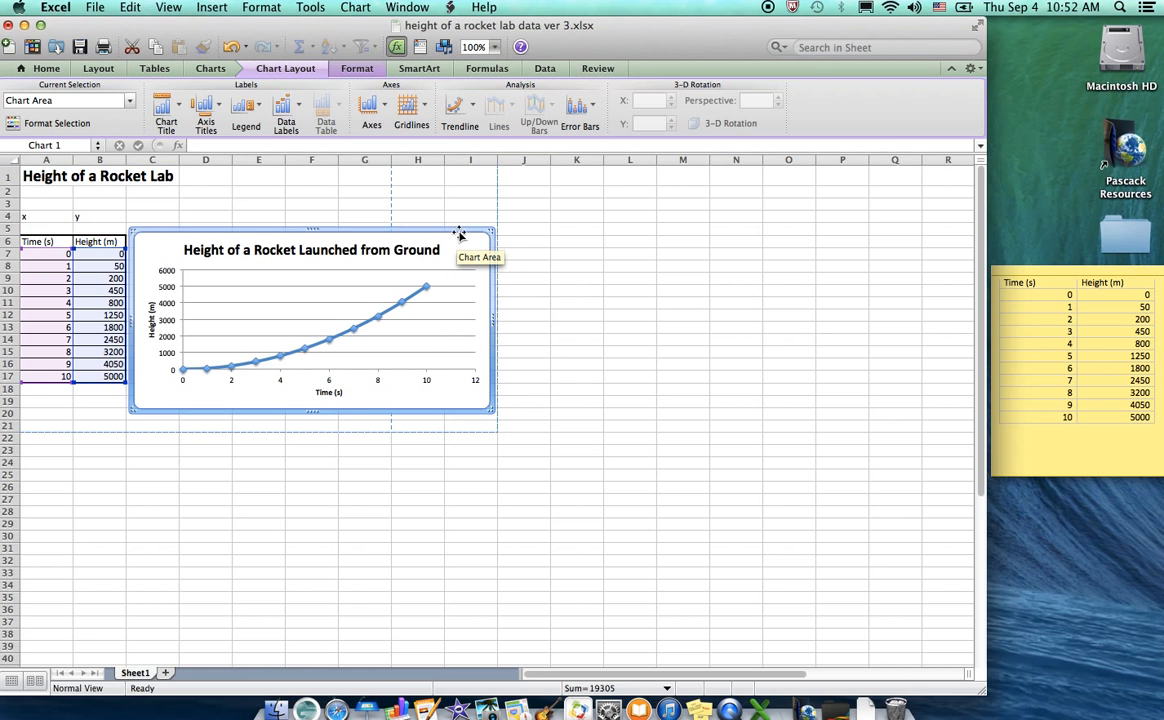
{"action": "left_click_drag", "start_coordinate": [460, 233], "coordinate": [348, 399]}
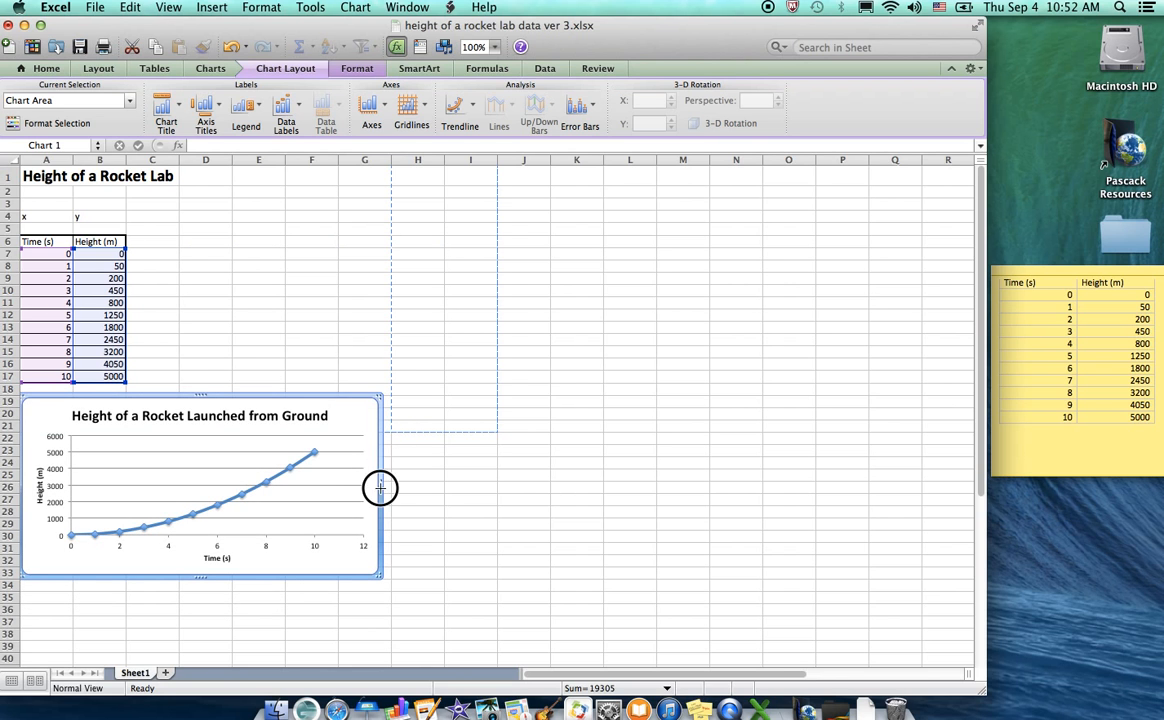
{"action": "left_click_drag", "start_coordinate": [380, 487], "coordinate": [428, 487]}
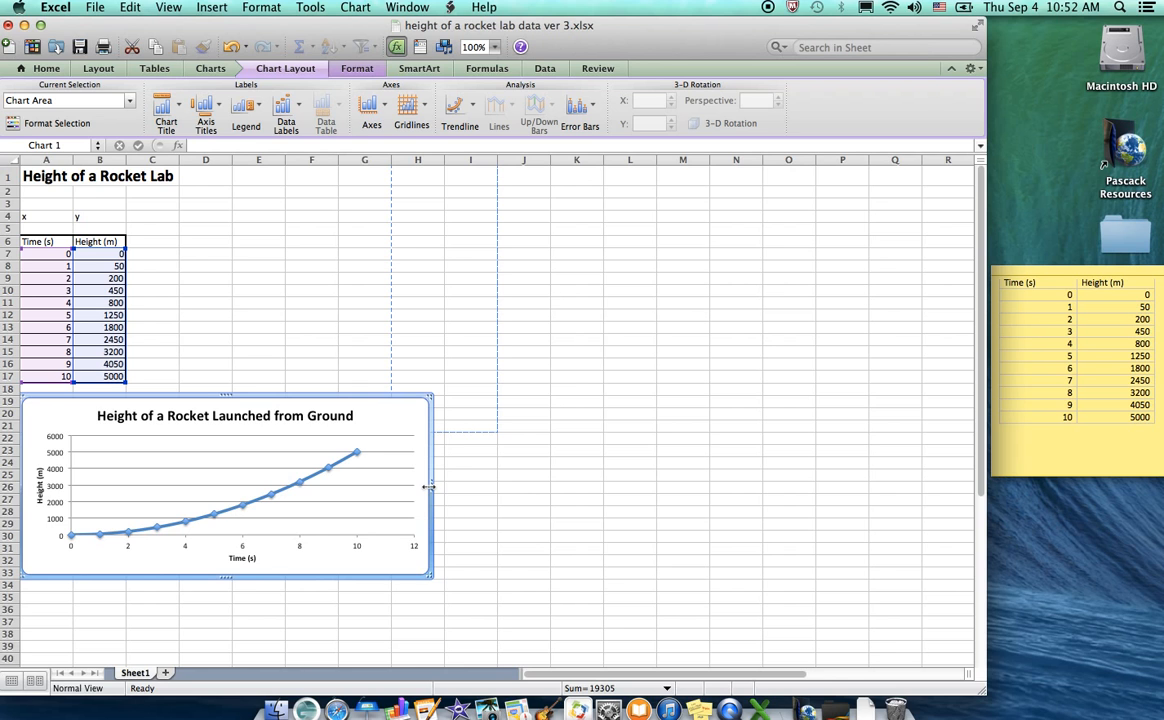
{"action": "left_click_drag", "start_coordinate": [428, 487], "coordinate": [381, 488]}
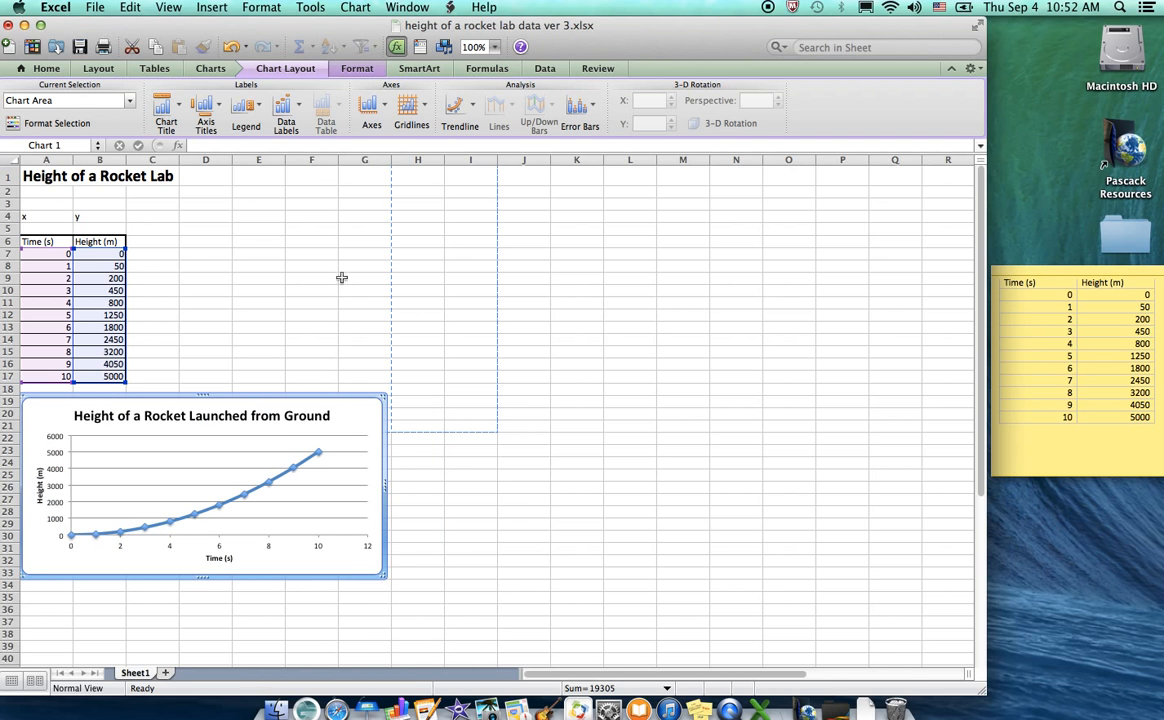
- Set the print area to A1:G35 around the heading, table and chart, and save the workbook
{"action": "left_click_drag", "start_coordinate": [379, 599], "coordinate": [8, 140]}
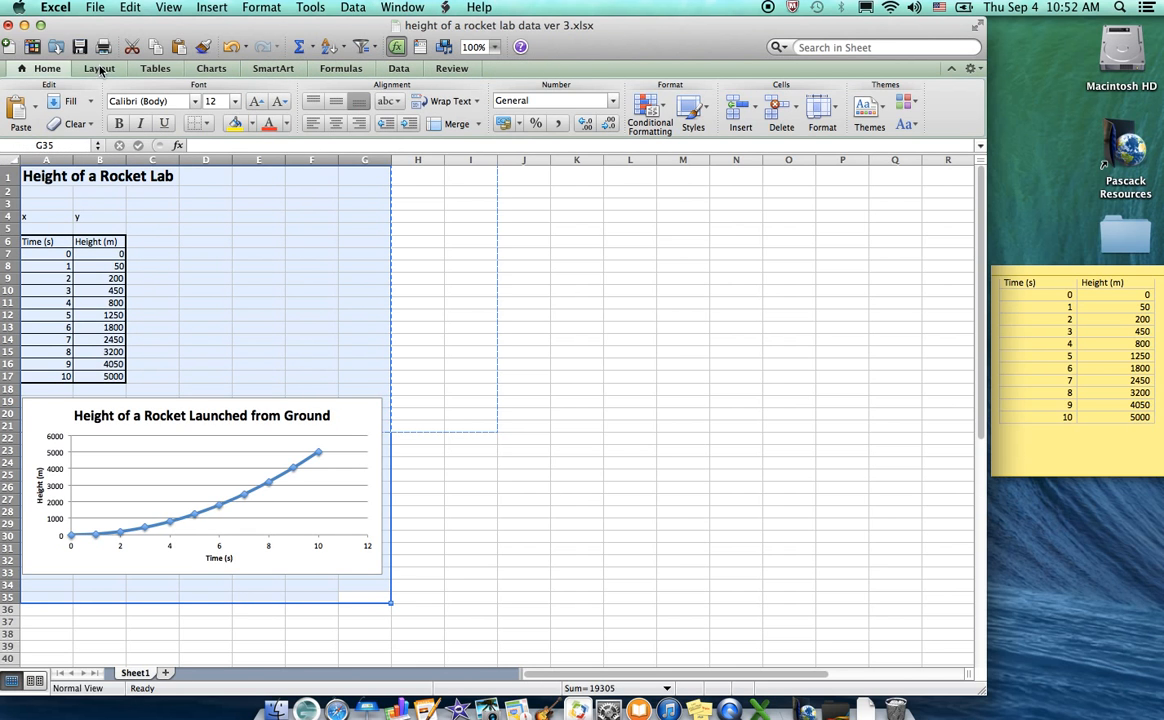
{"action": "left_click", "coordinate": [104, 8]}
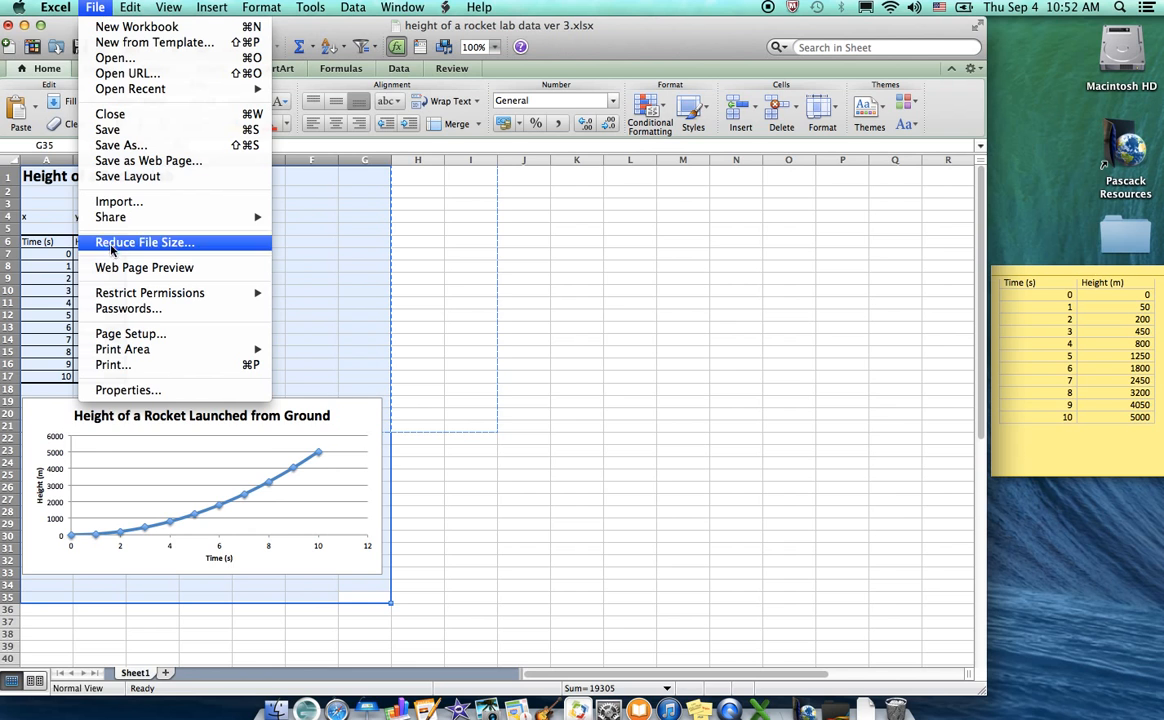
{"action": "mouse_move", "coordinate": [146, 347]}
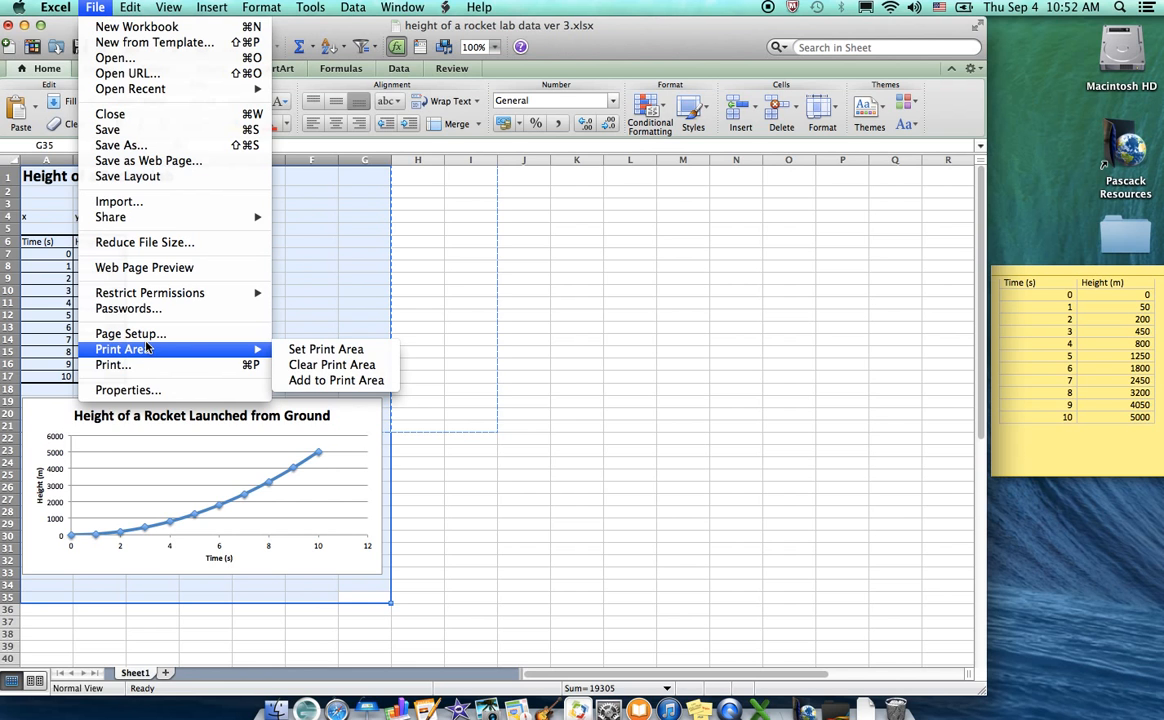
{"action": "left_click", "coordinate": [300, 350]}
{"action": "left_click", "coordinate": [454, 476]}
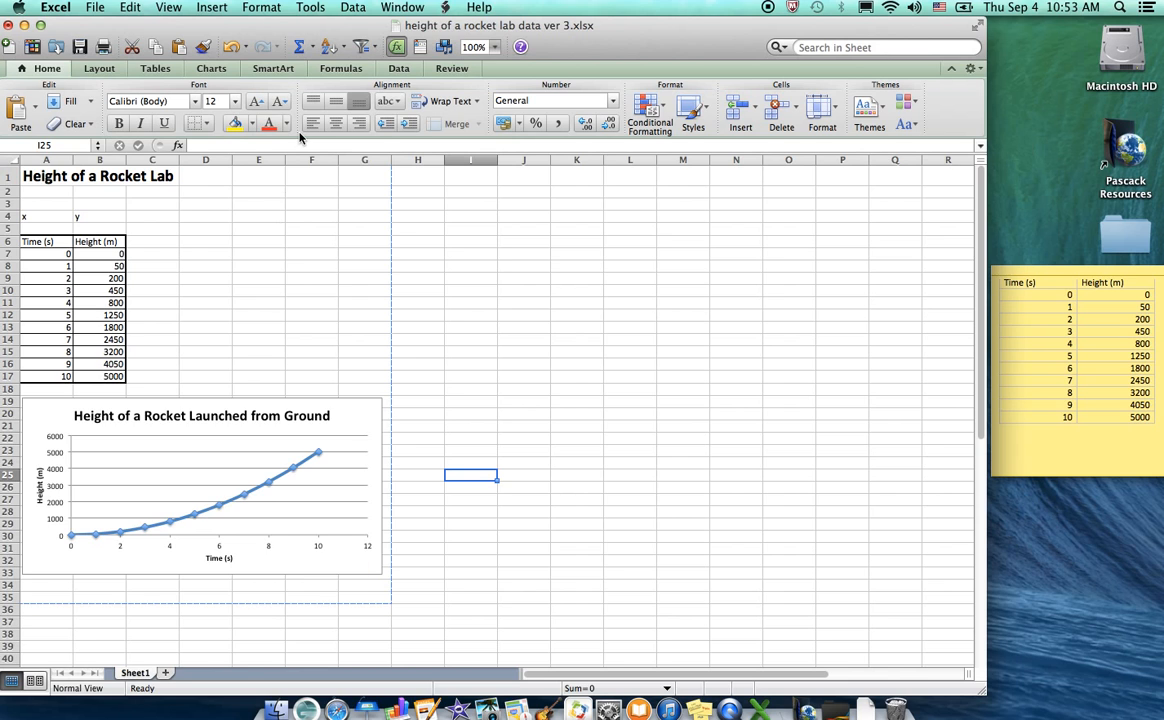
{"action": "left_click", "coordinate": [80, 48]}
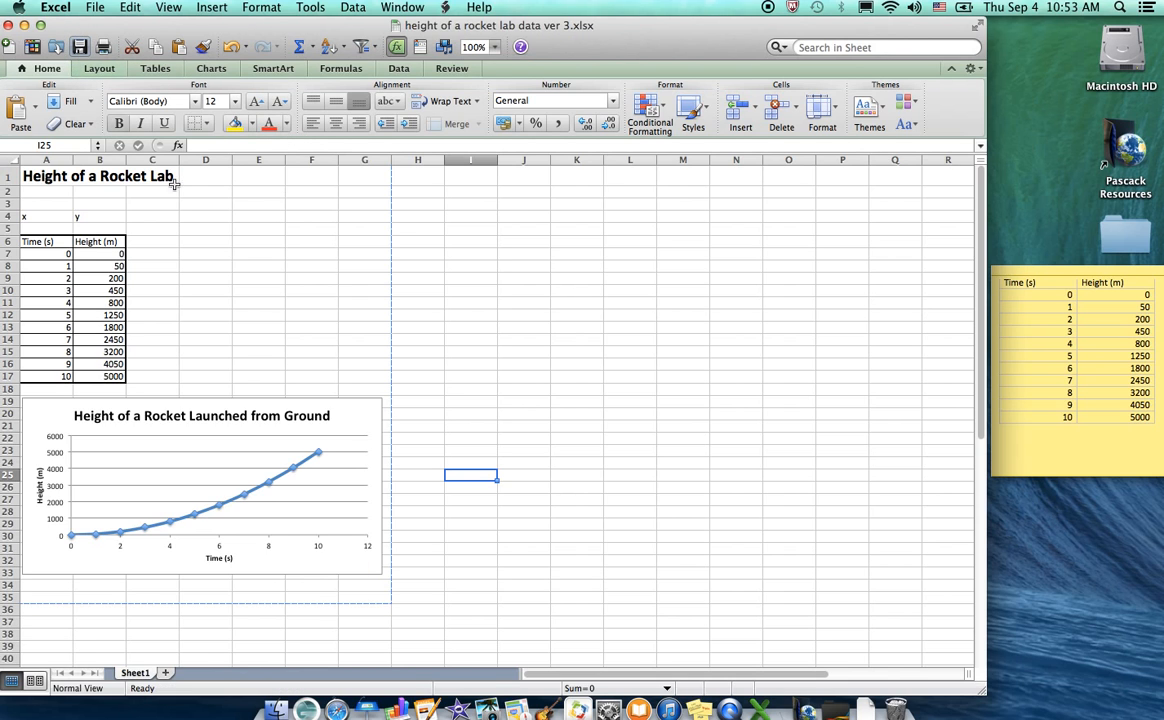